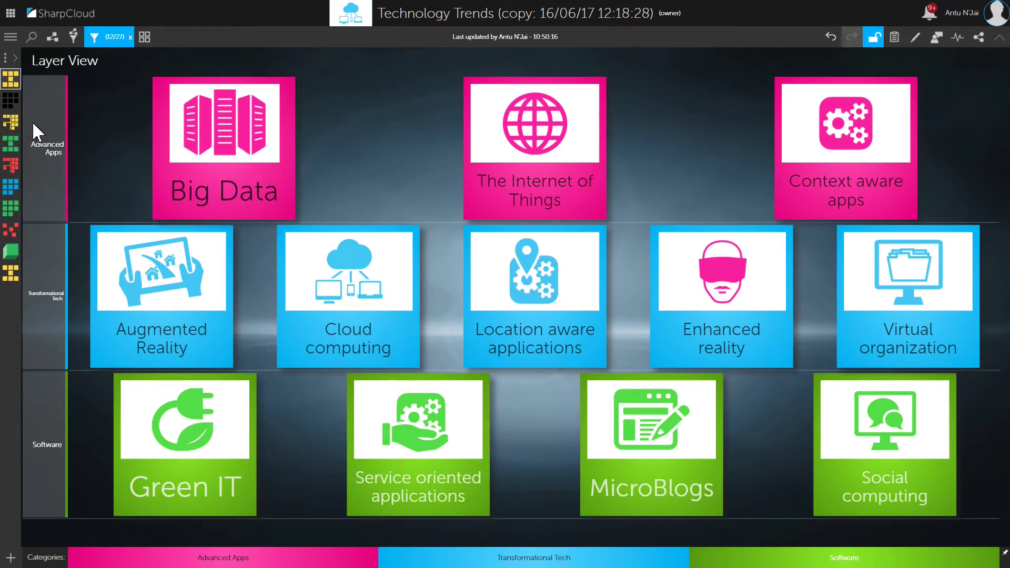
Set the Layer View card appearance to No Image and select the [name] text template
click(11, 100)
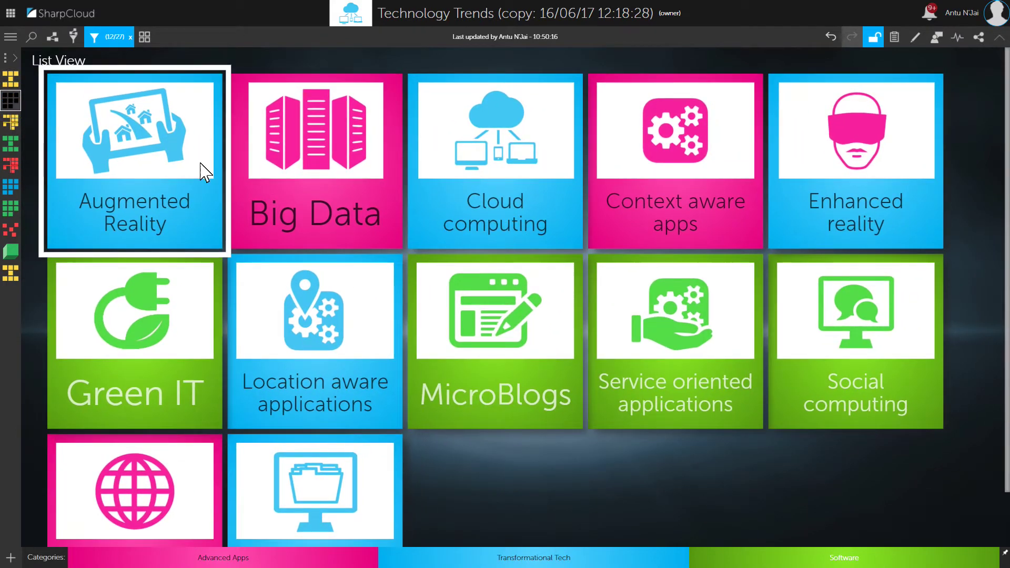
click(12, 78)
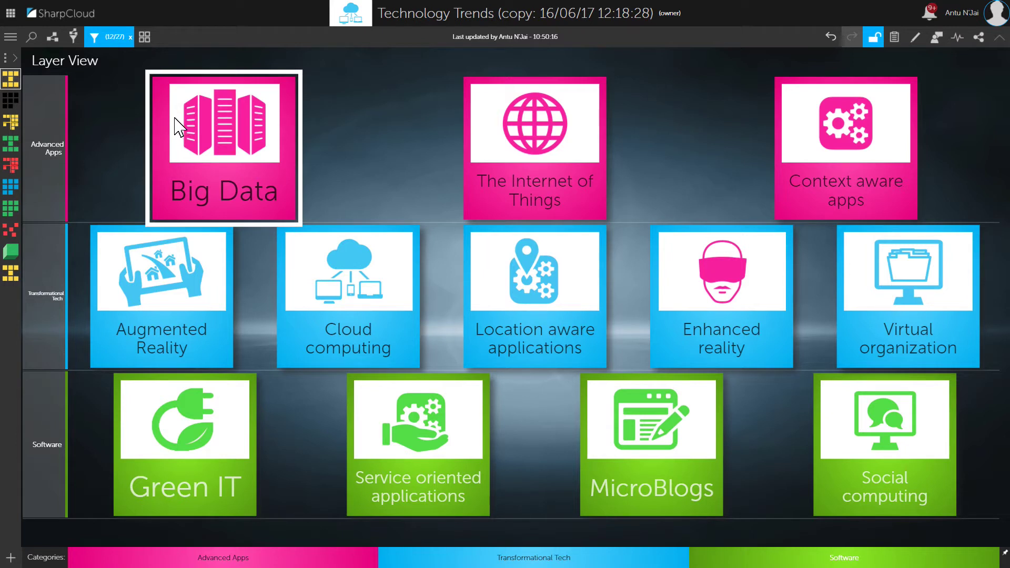
click(144, 36)
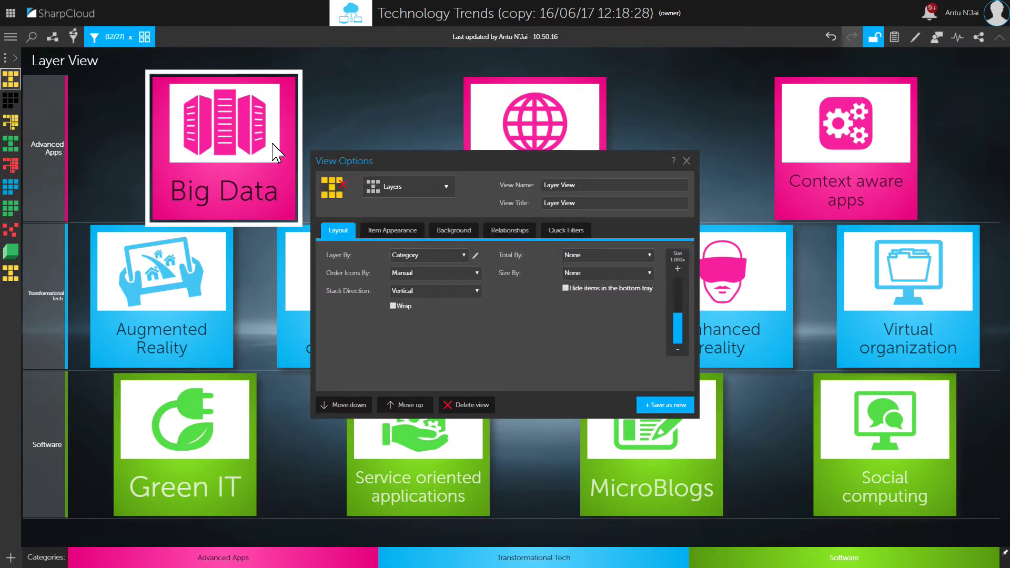
click(398, 230)
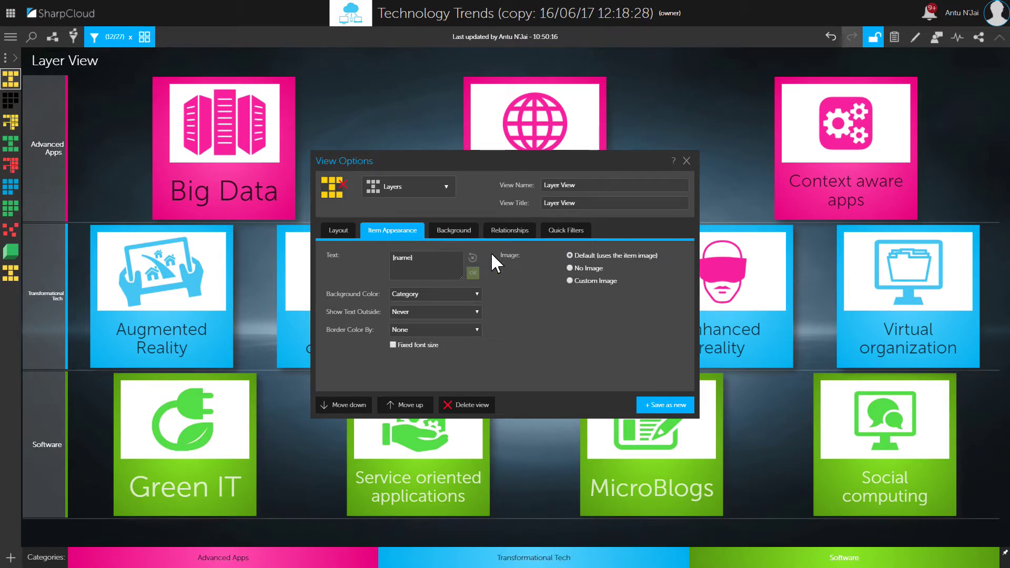
click(570, 267)
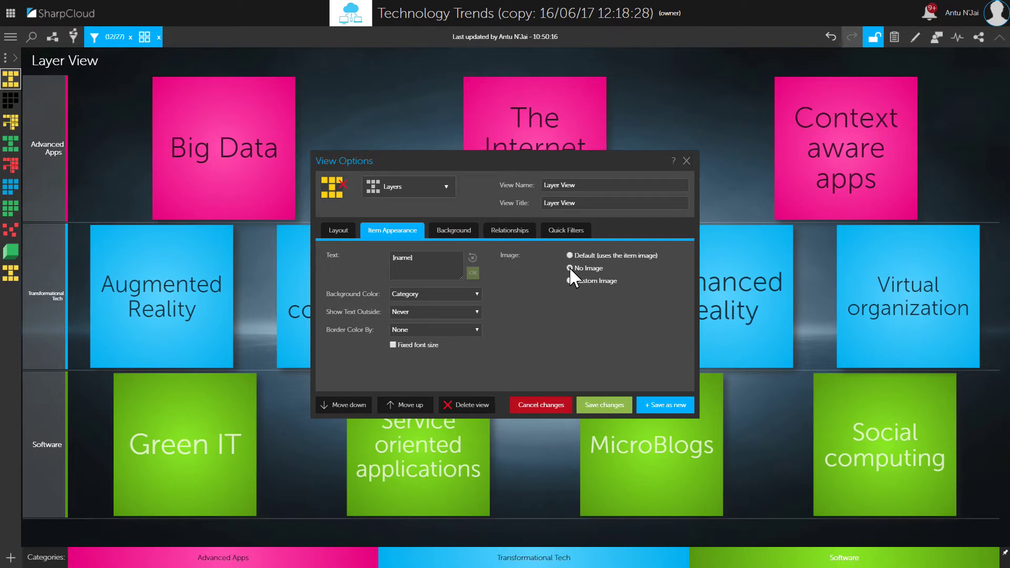
click(428, 257)
drag(419, 258, 390, 254)
Make the card text a bold <b>[name]</b> above a 'Lead: [Lead Person]' line, and apply it
text([)
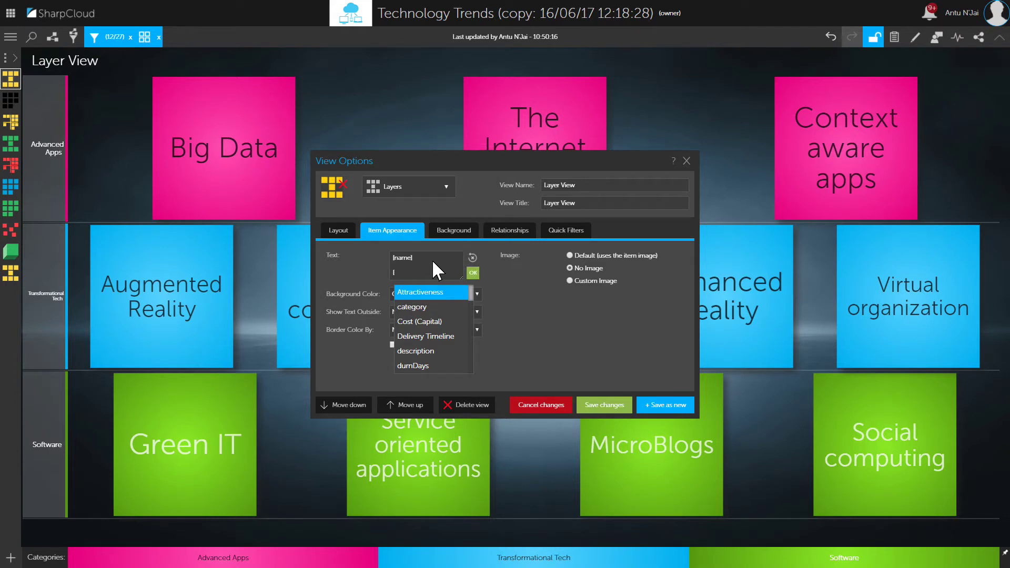
text(lead)
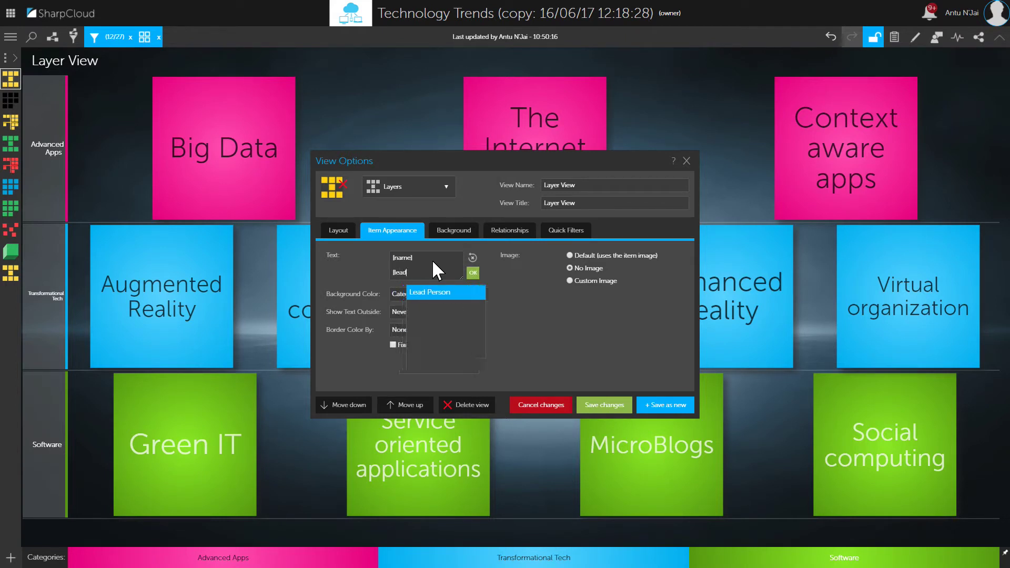
click(424, 292)
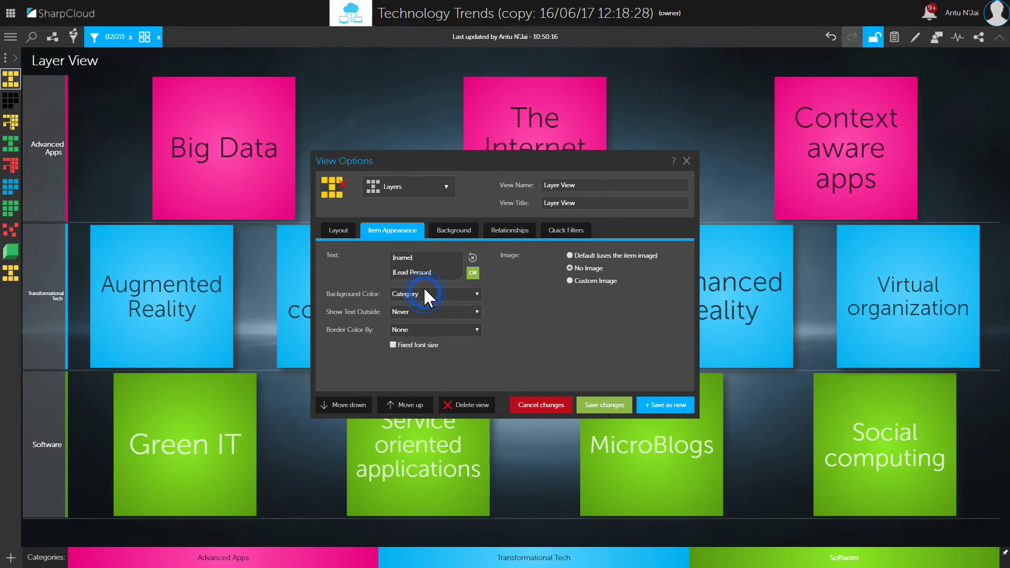
click(473, 272)
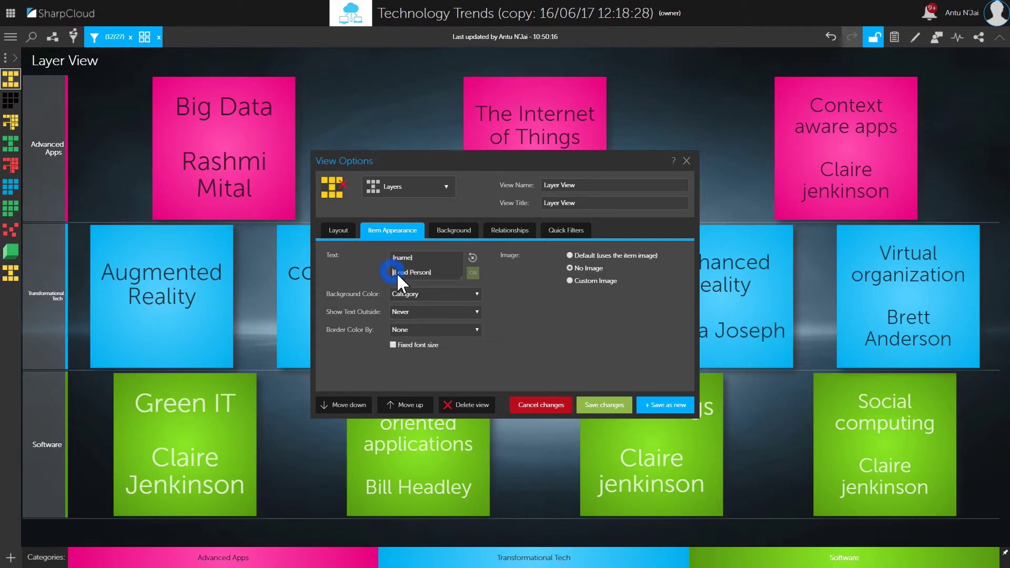
text(Lead:)
click(469, 272)
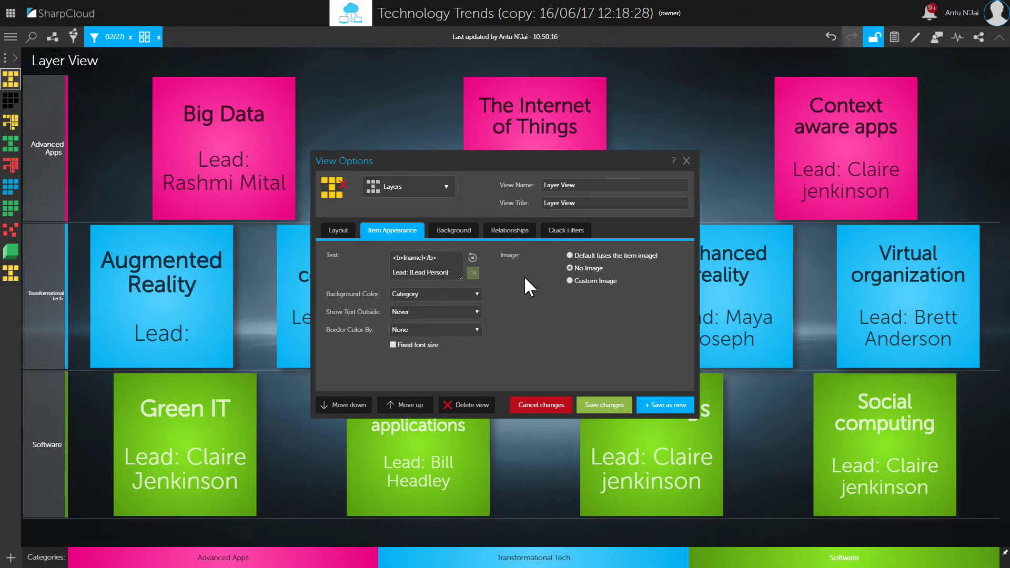
Set the Border Color By dropdown to Overall RAG
click(475, 329)
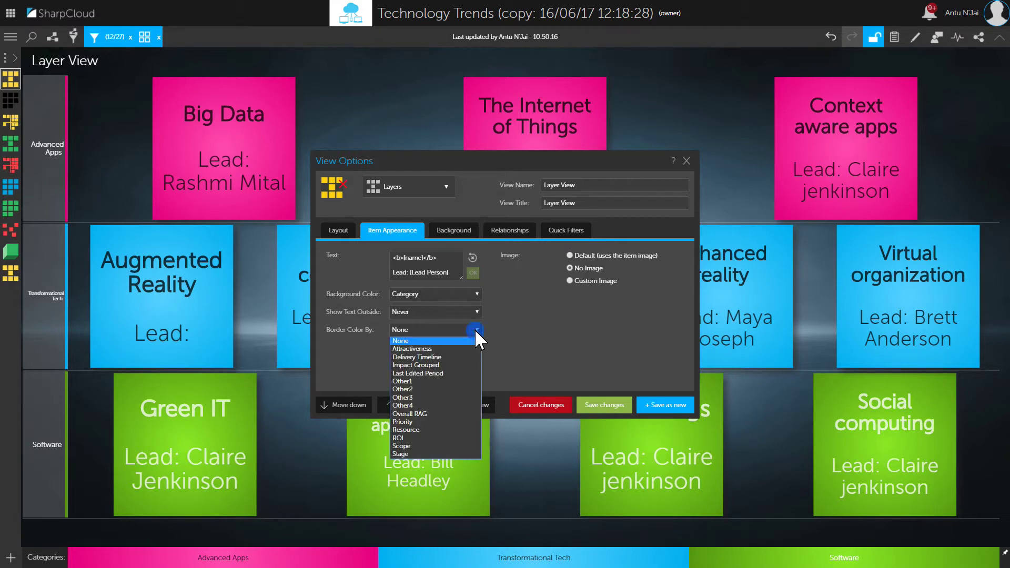
click(453, 414)
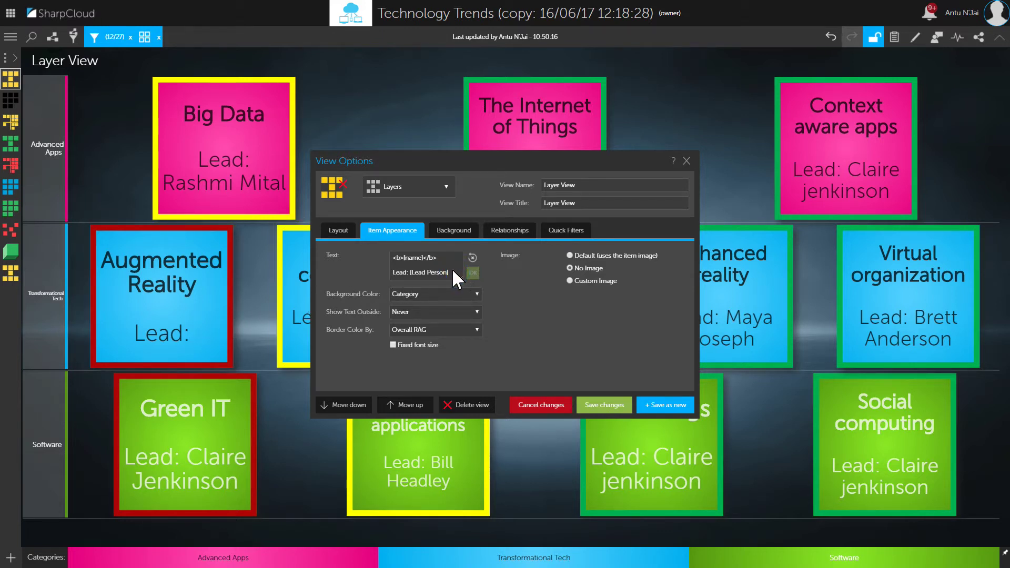
Add [Delivery Timeline] and [ROI] as separate new lines in the card text template
key(Return)
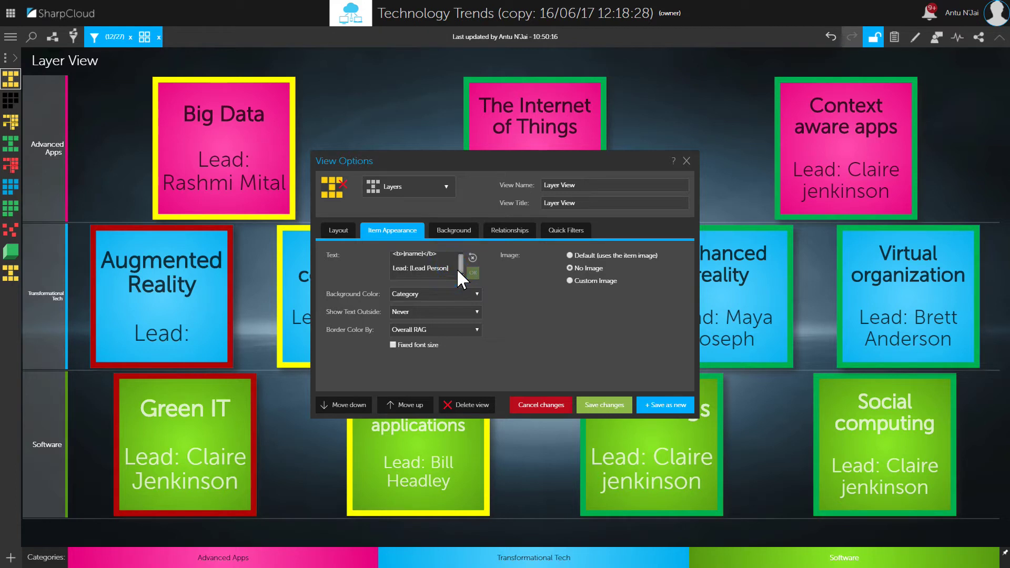
key(Return)
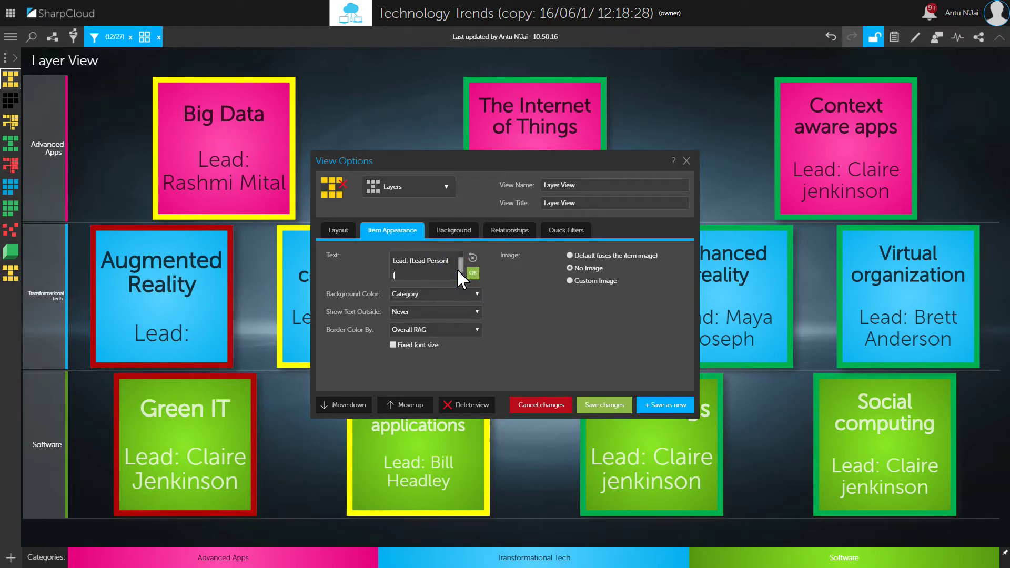
text([)
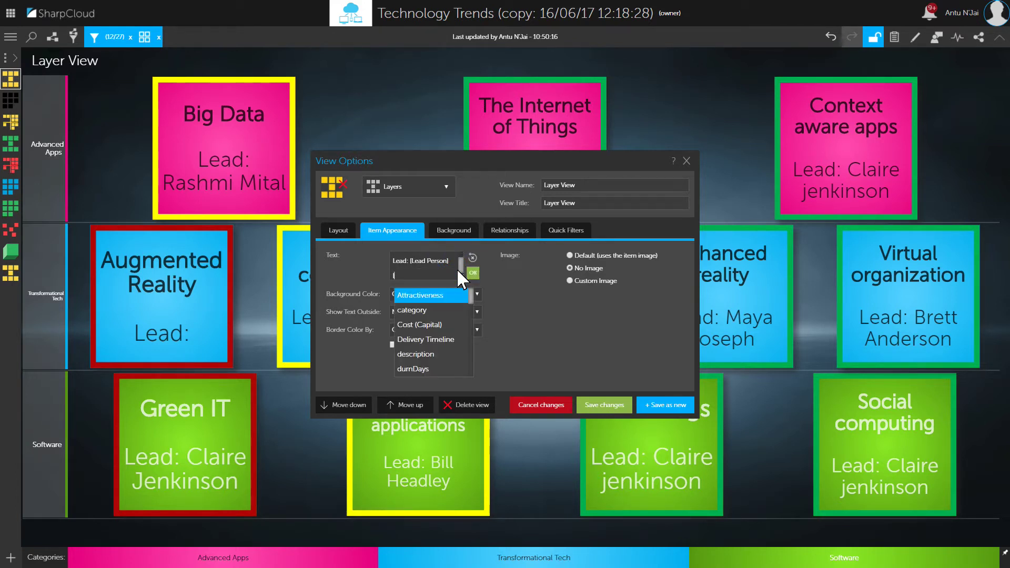
text(del)
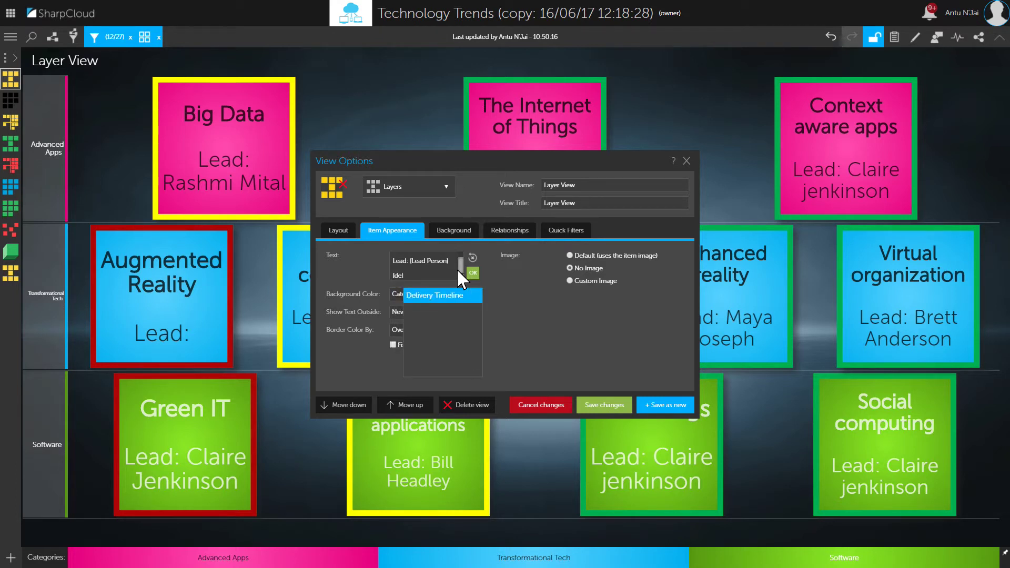
click(447, 295)
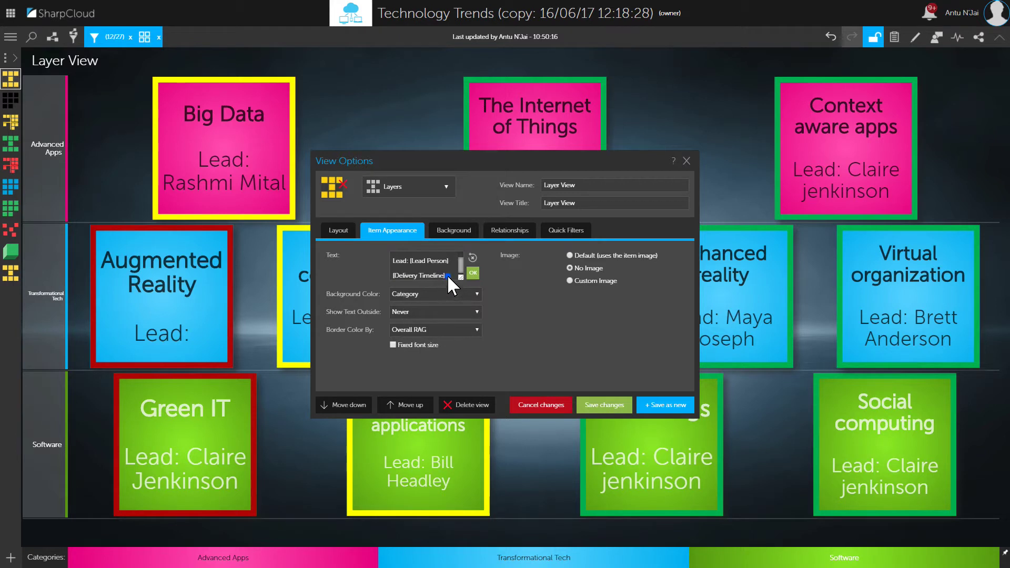
key(Return)
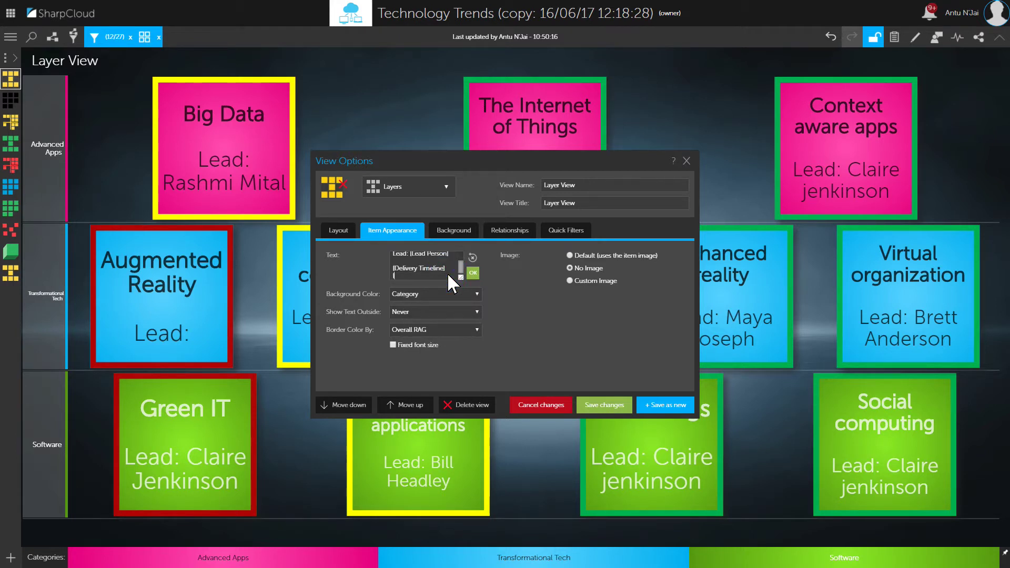
text([)
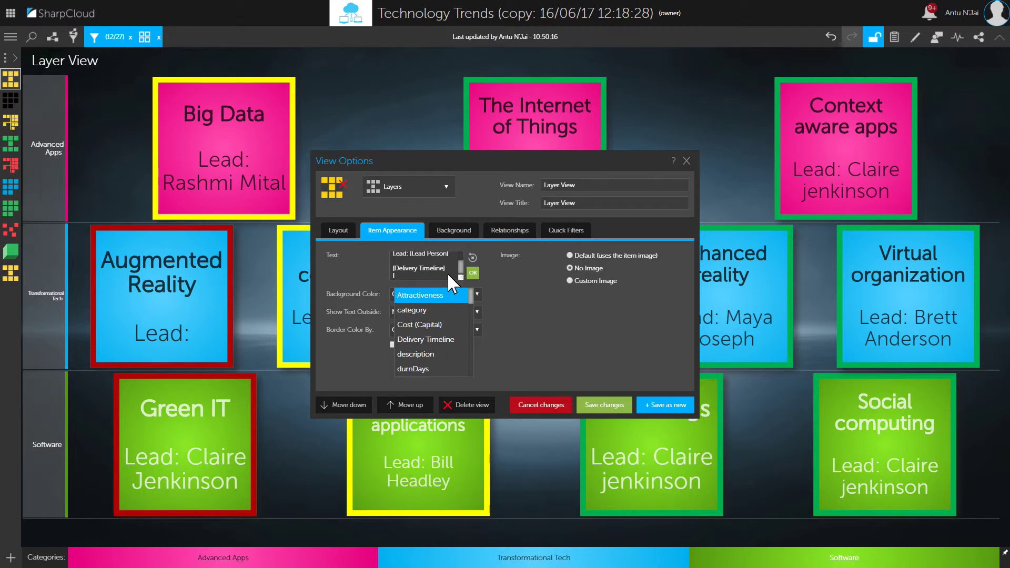
text(roi)
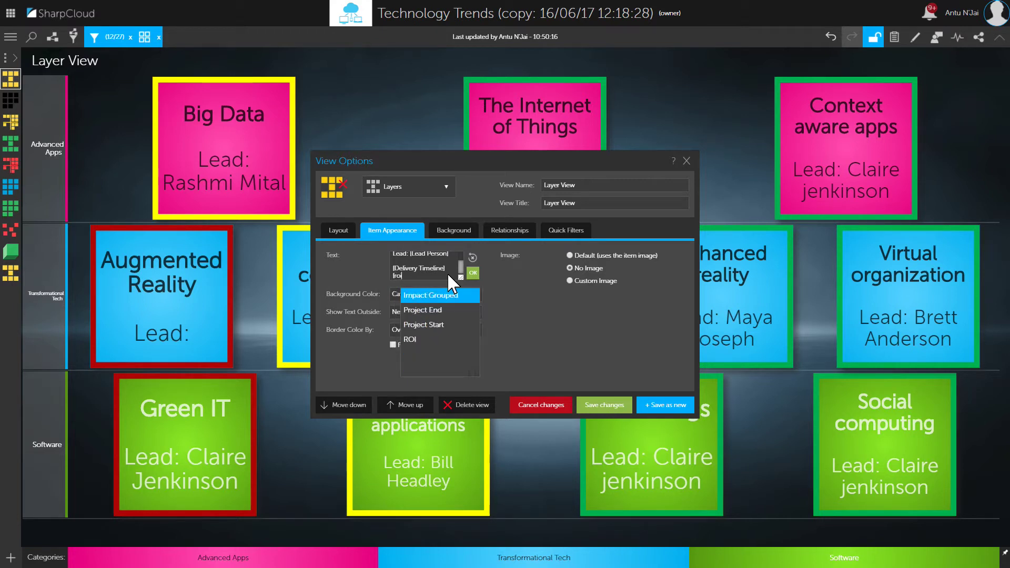
click(443, 295)
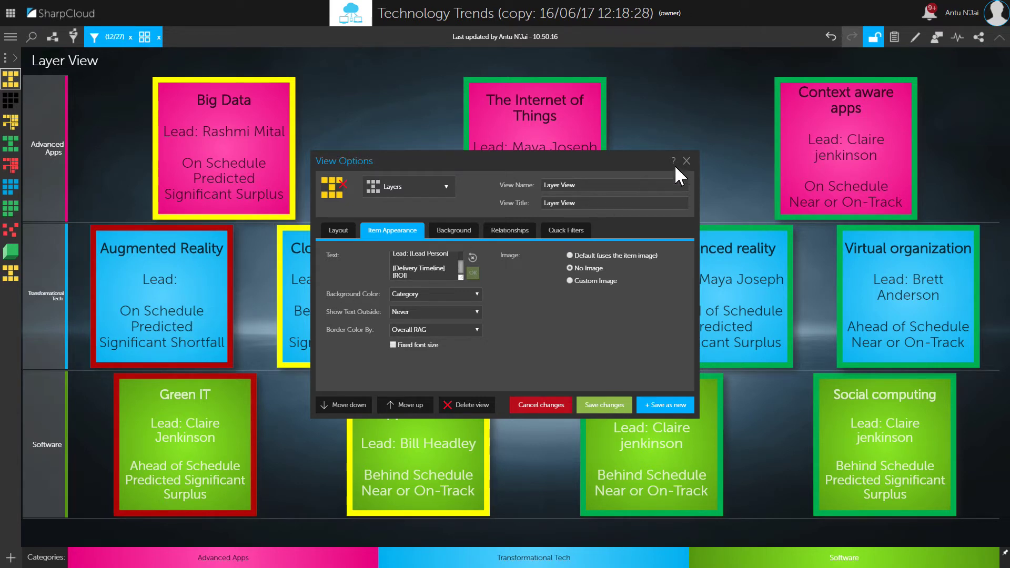
In the pencil edit panel, set Augmented Reality's Delivery Timeline to Ahead of Schedule, then exit editing
click(917, 38)
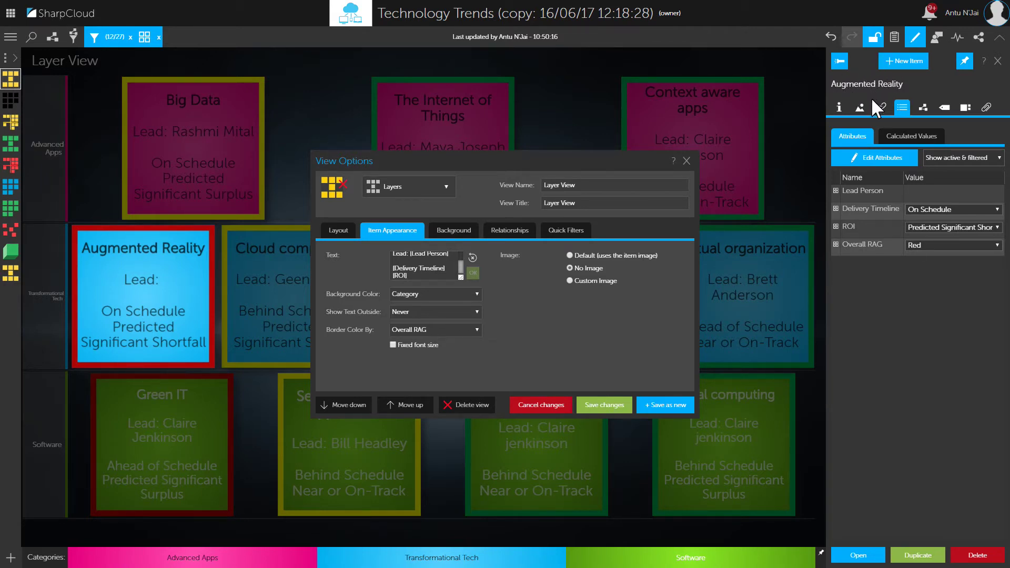
click(996, 209)
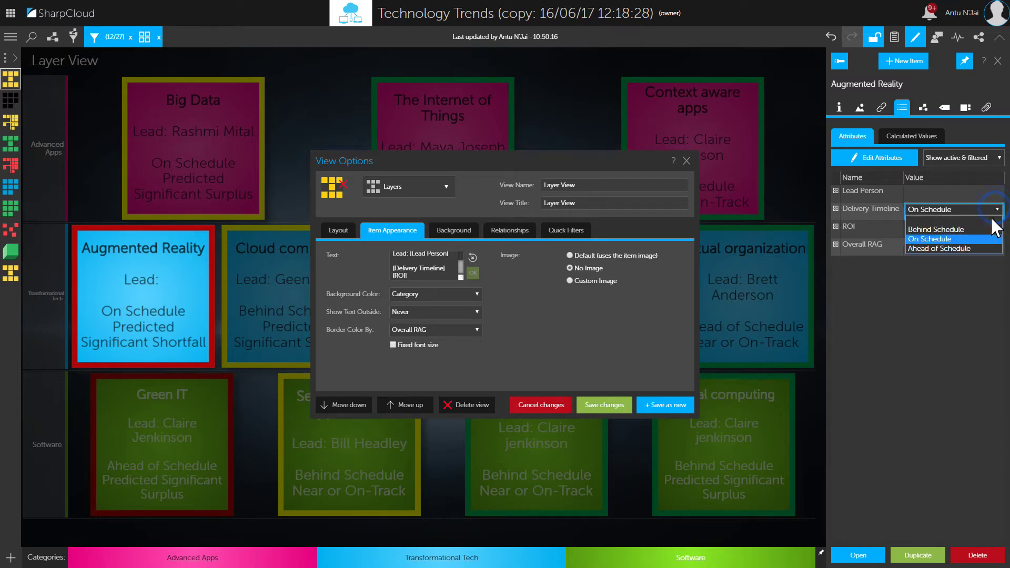
click(961, 246)
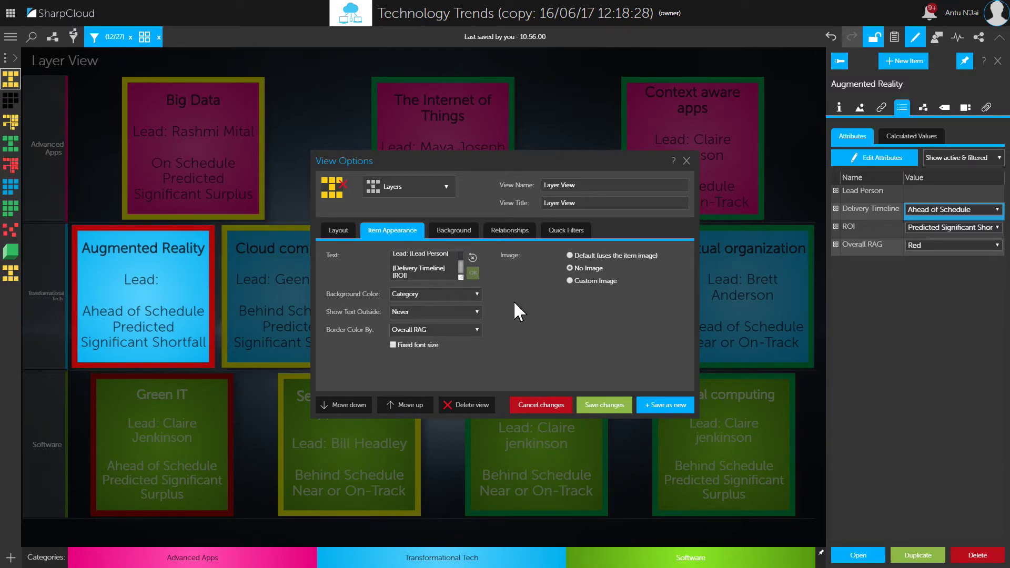
click(916, 38)
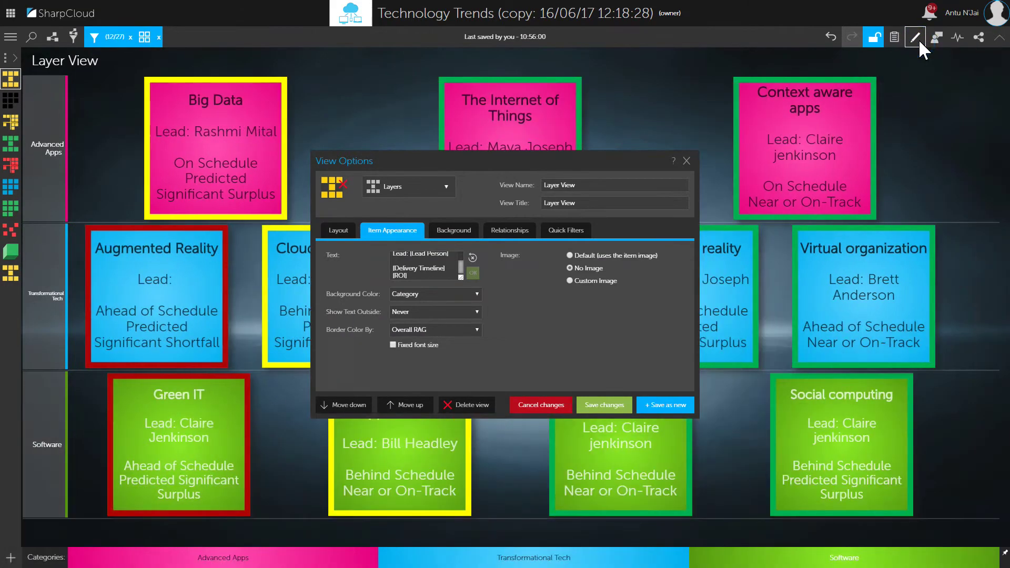
Set the card Background Color dropdown in View Options to Priority
drag(645, 160, 673, 147)
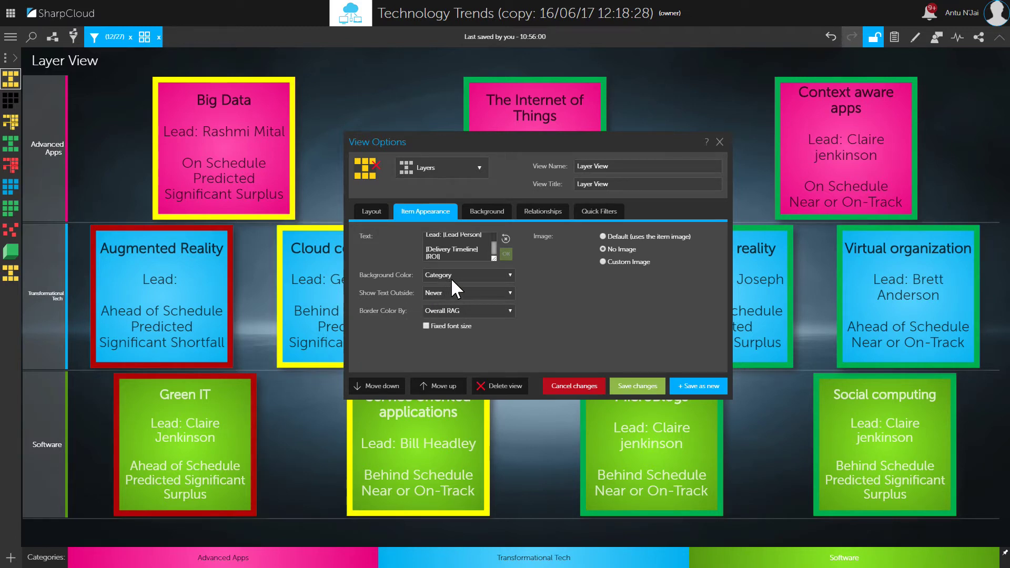
click(502, 274)
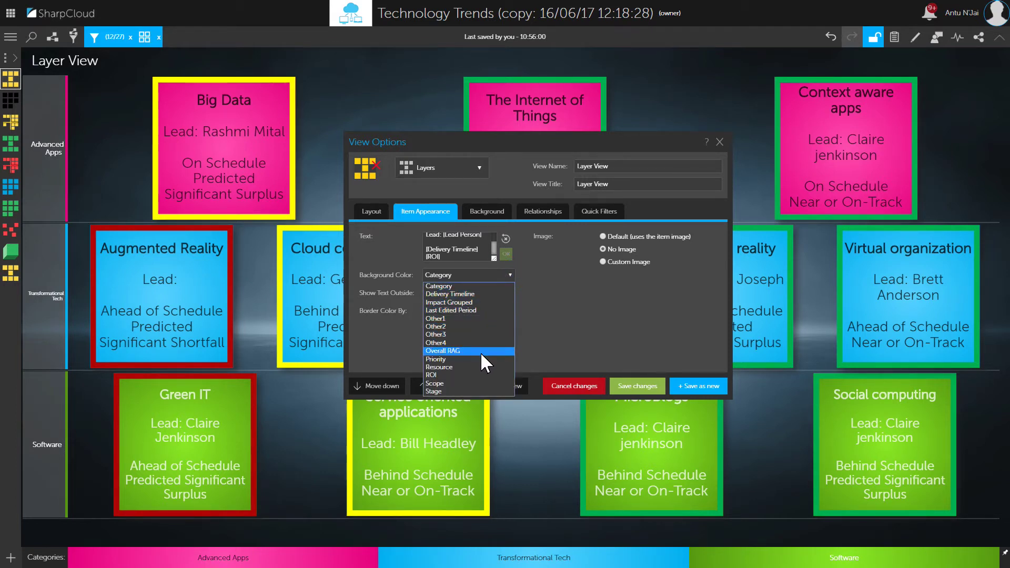
click(447, 359)
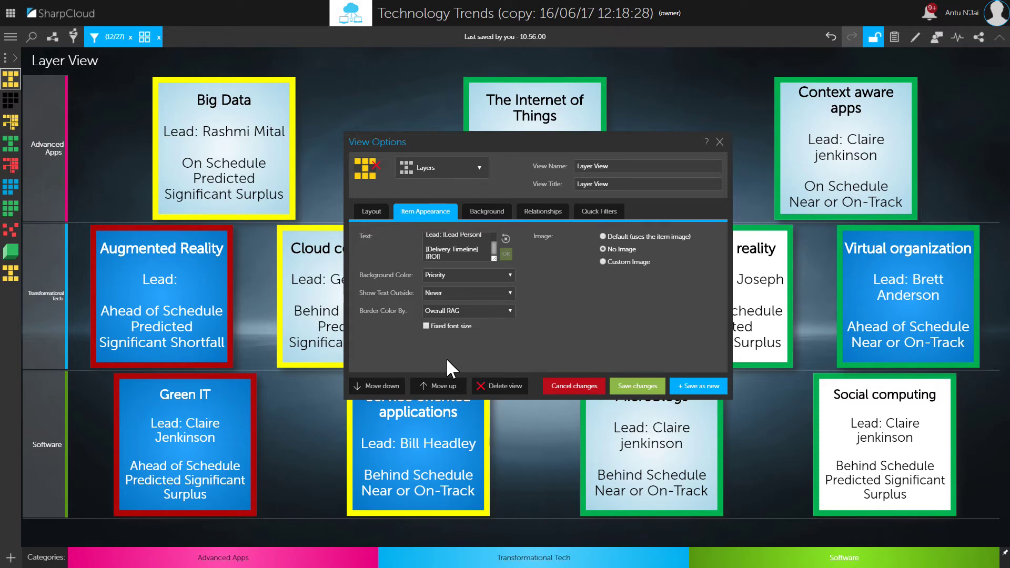
drag(460, 141, 491, 123)
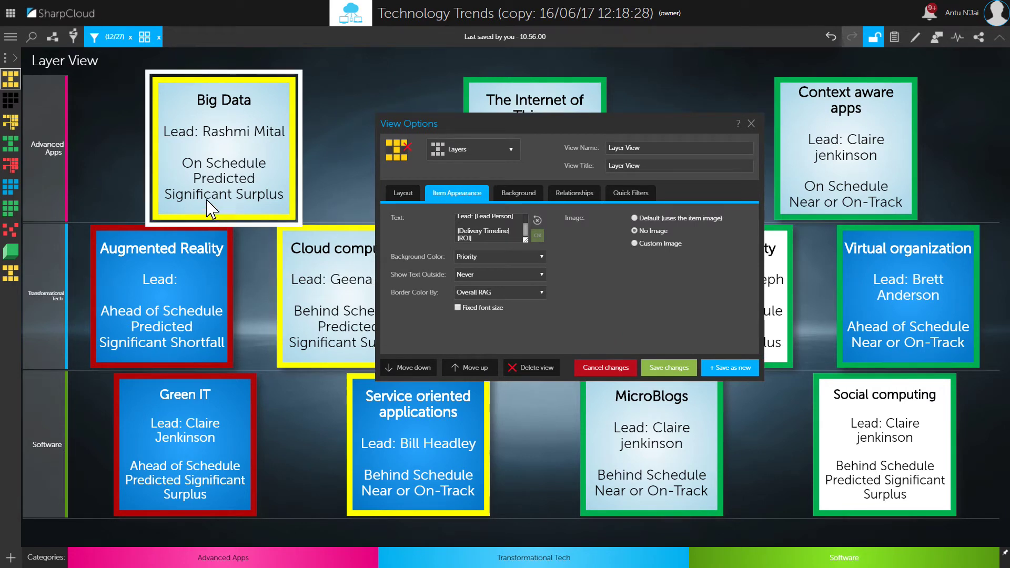
In story setup's item attributes, inspect the Priority attribute's labels and colours
click(11, 37)
click(25, 73)
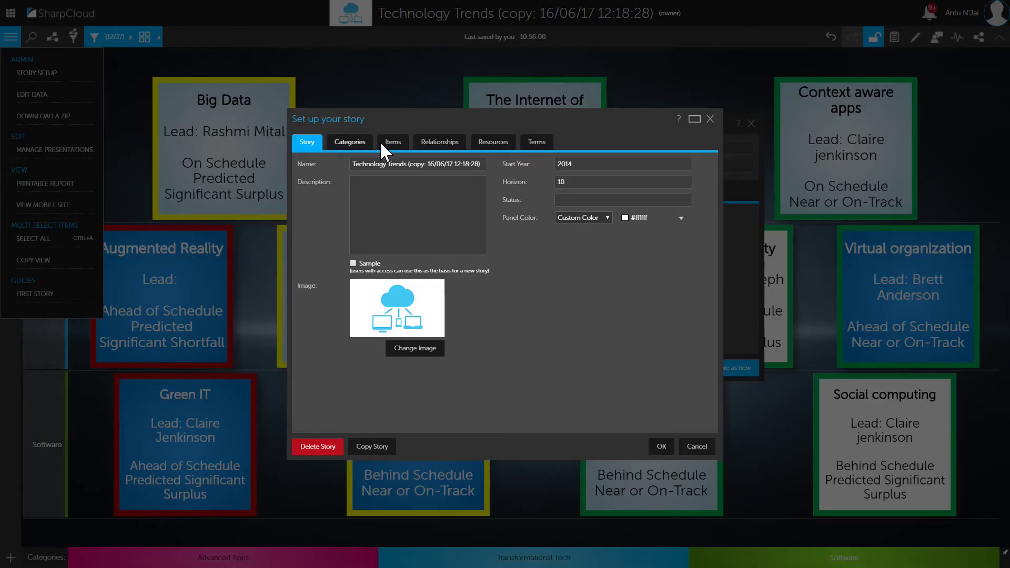
click(389, 142)
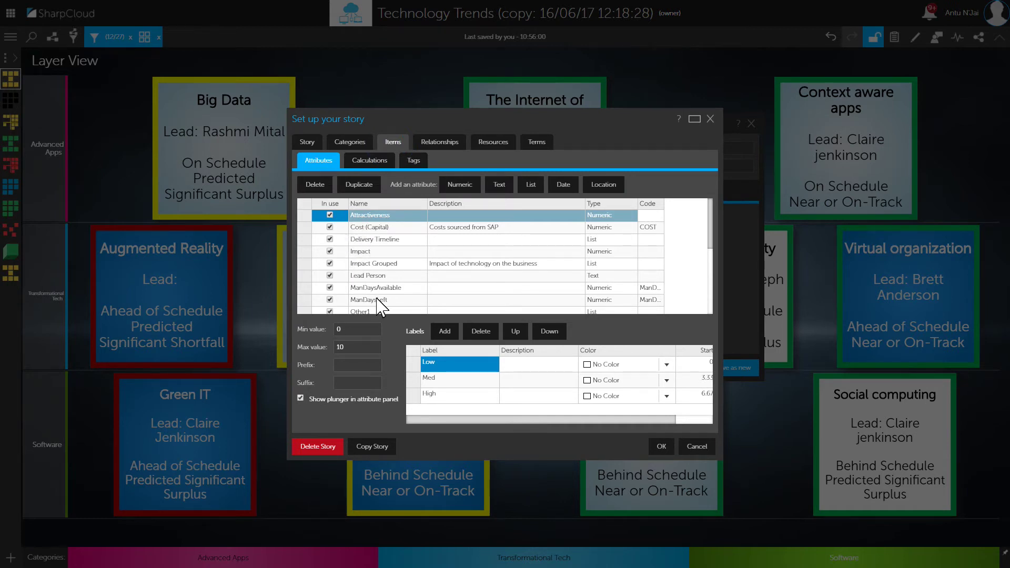
scroll(380, 305, down, 5)
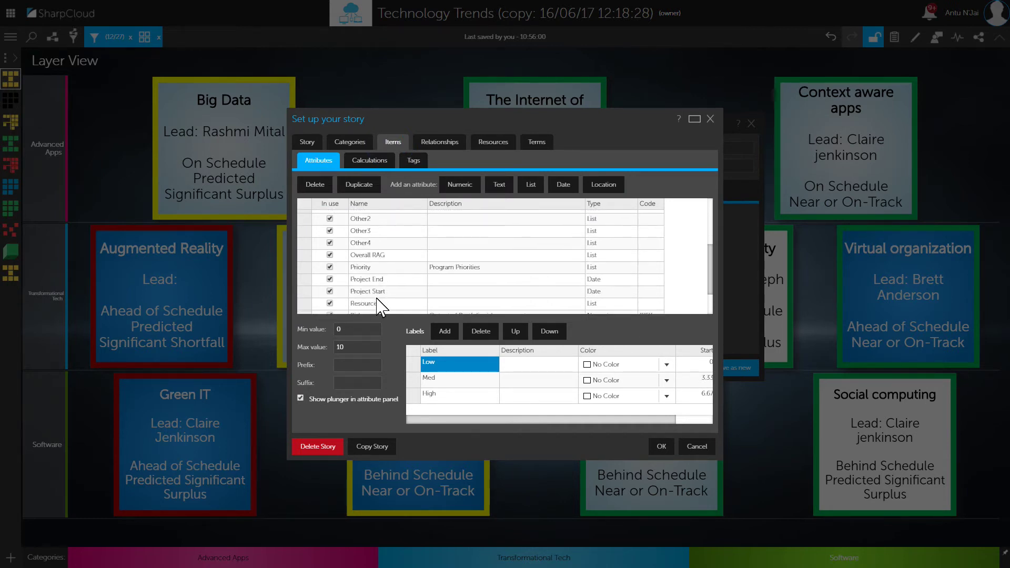
click(362, 267)
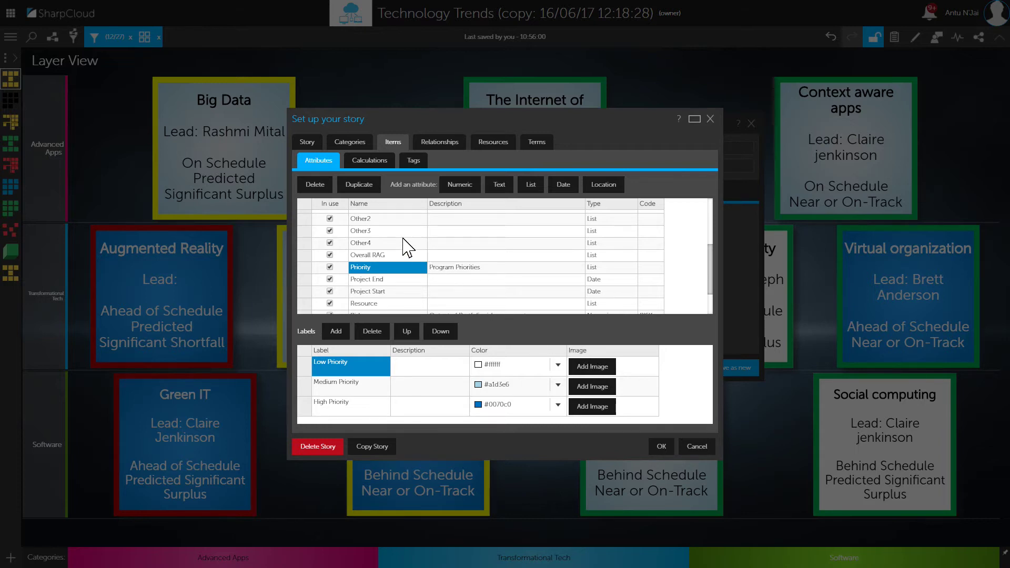
Review the Delivery Timeline and ROI labels and icons, then cancel the story setup
scroll(408, 247, up, 5)
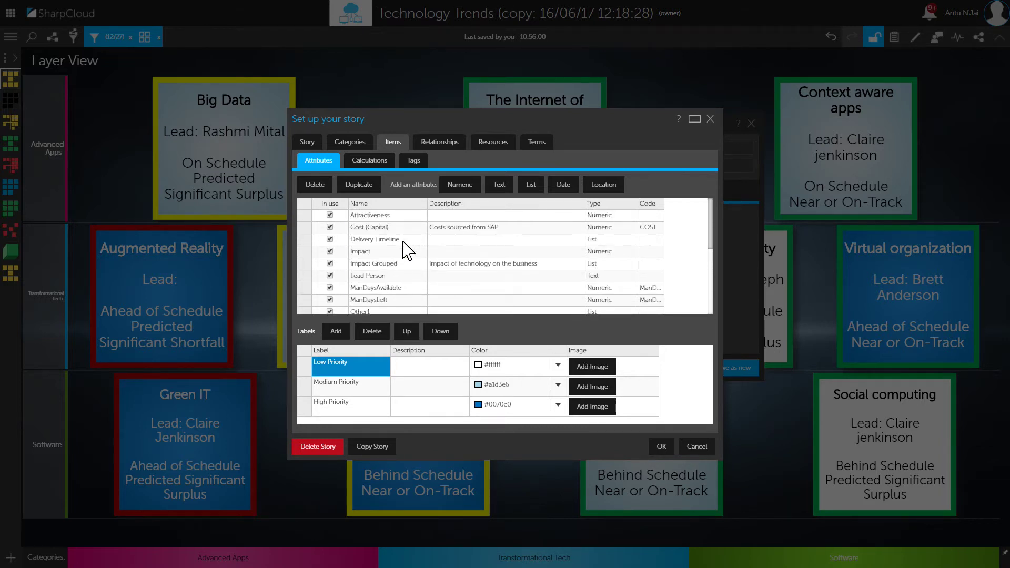
click(403, 240)
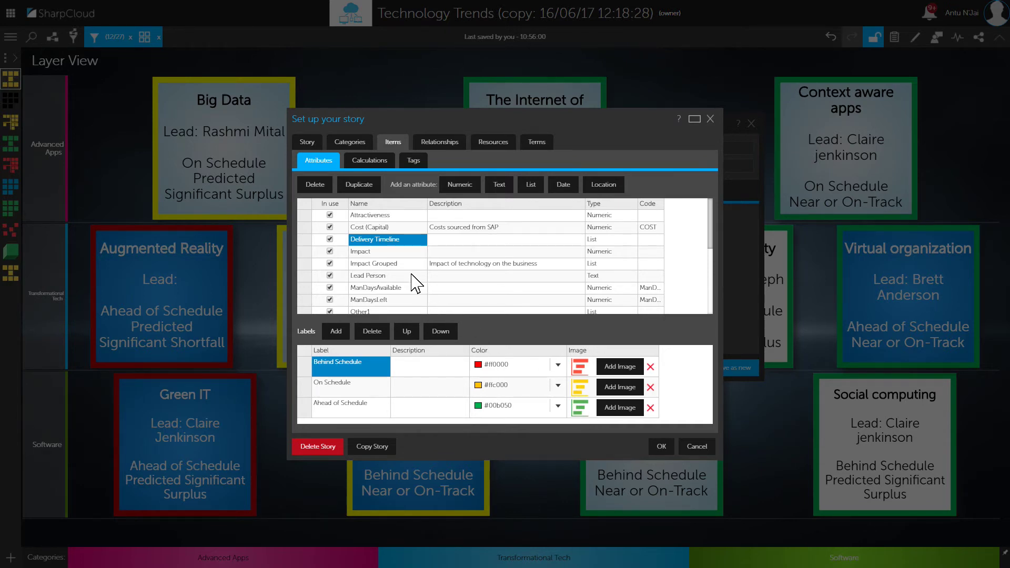
scroll(413, 284, down, 1)
scroll(413, 284, down, 2)
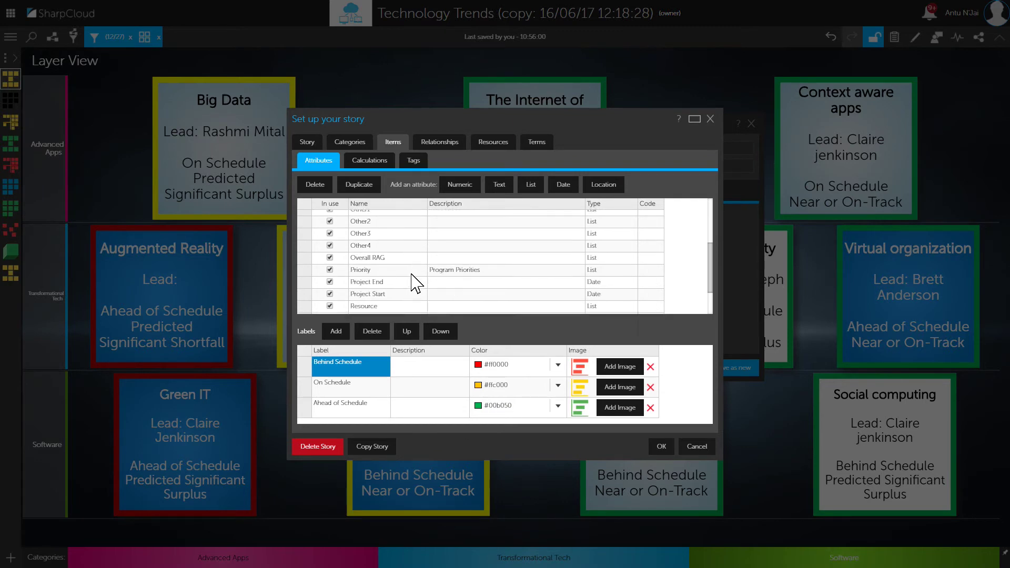
scroll(385, 281, down, 1)
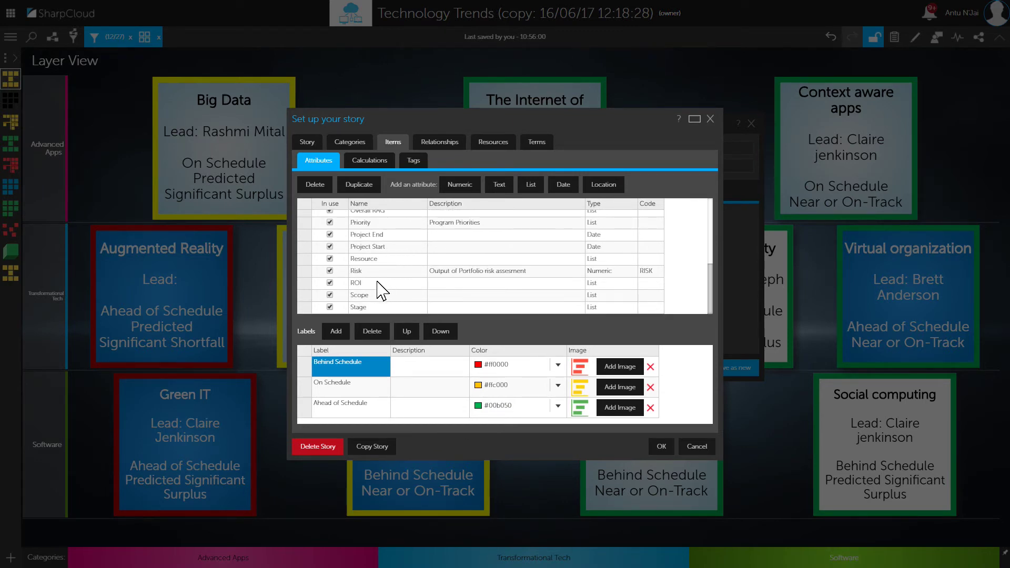
click(385, 285)
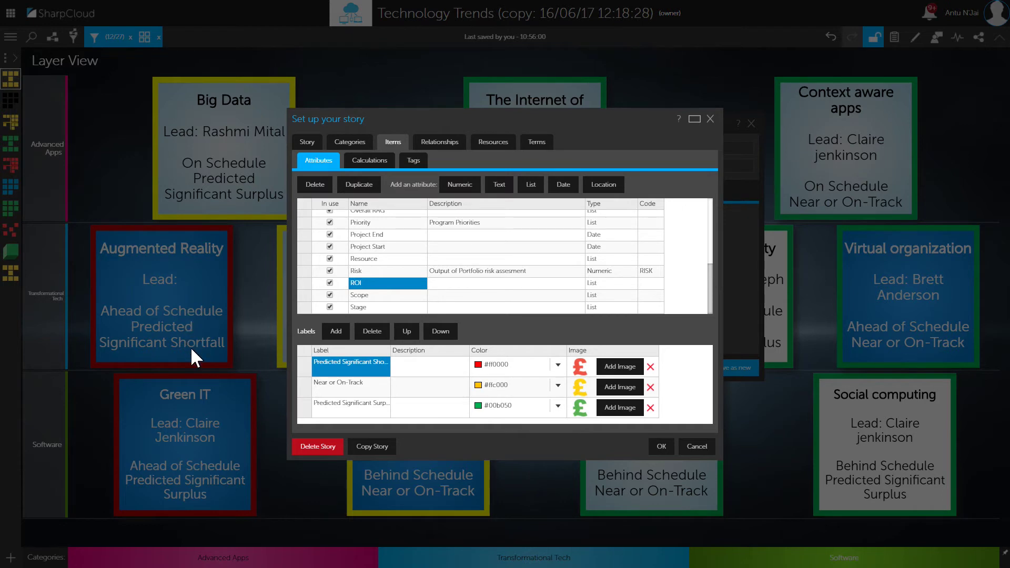
click(690, 448)
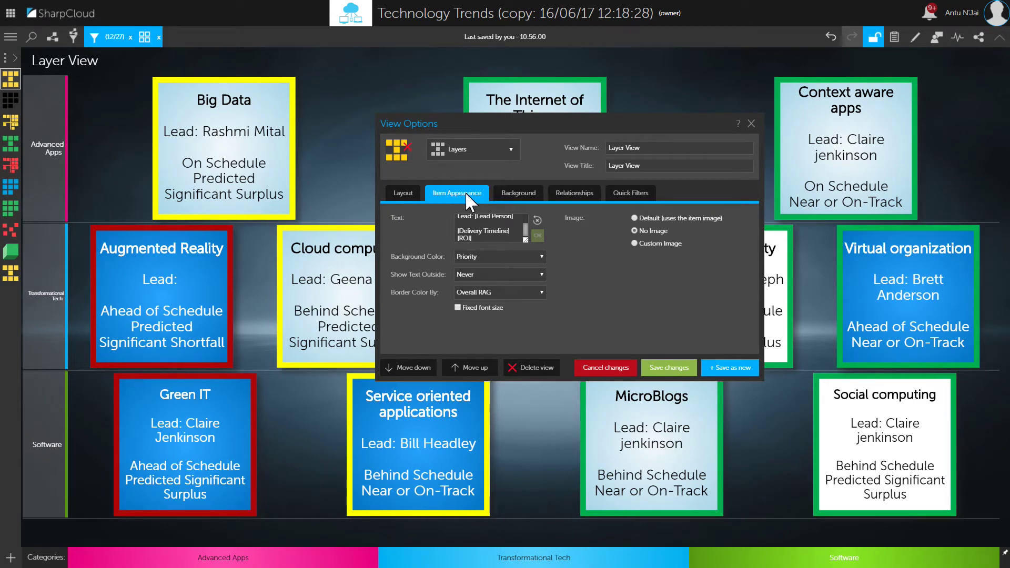
Choose Custom Image and delete the [Delivery Timeline] and [ROI] lines from the card text
click(634, 243)
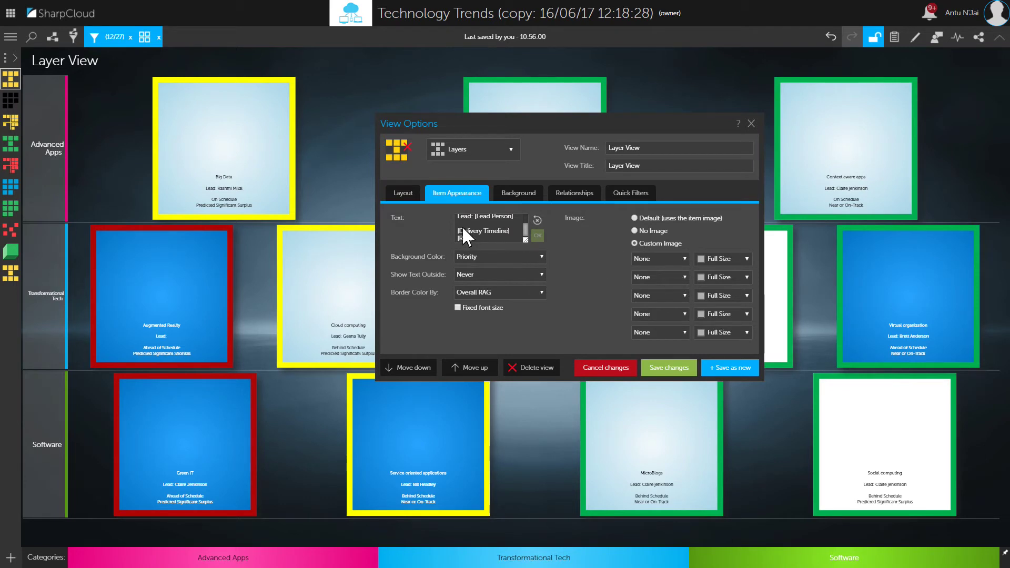
drag(456, 222, 486, 237)
key(BackSpace)
key(BackSpace)
click(538, 235)
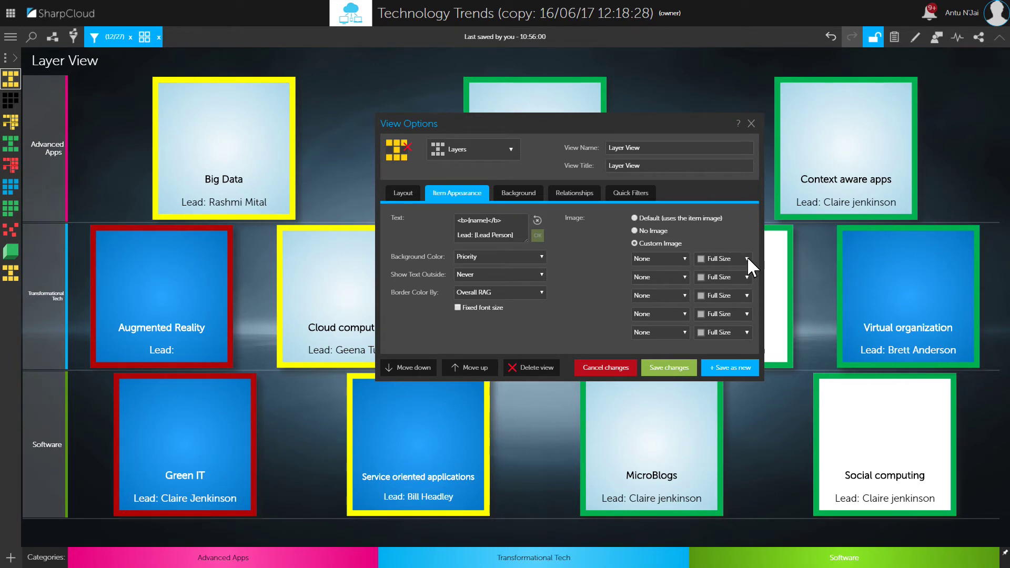
Set custom image row 1 to Delivery Timeline, positioned Centre Left
click(747, 258)
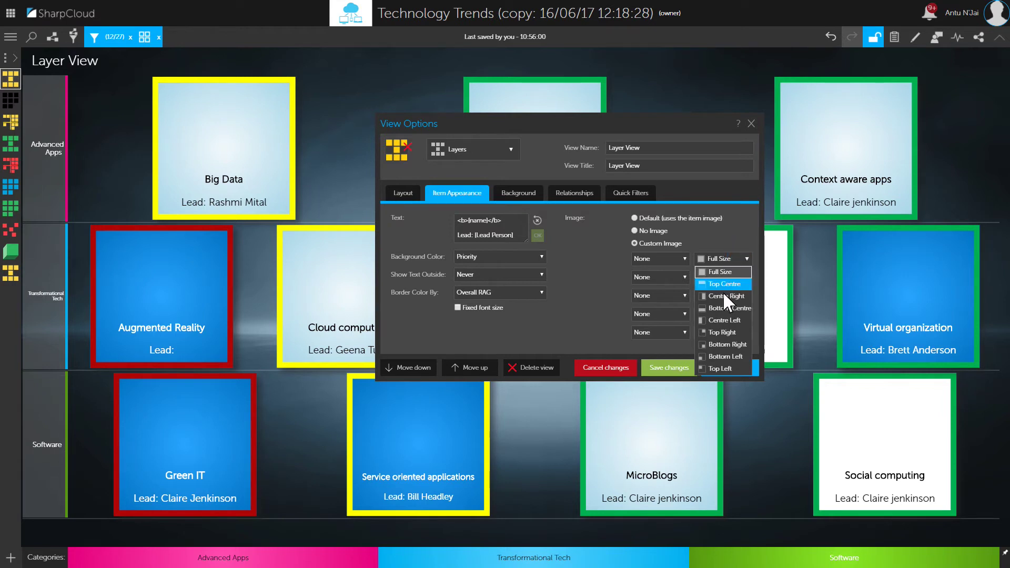
click(702, 320)
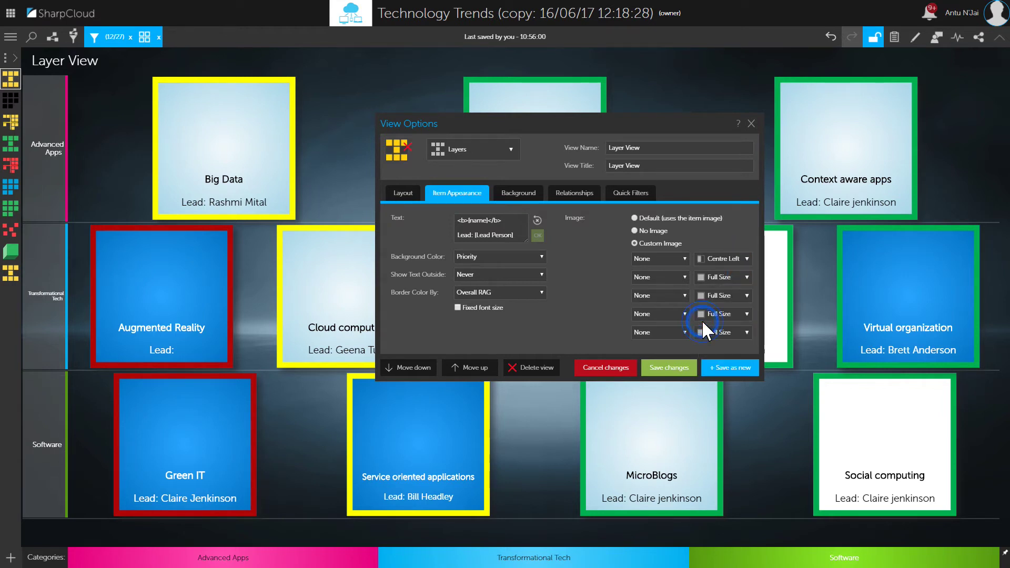
click(685, 256)
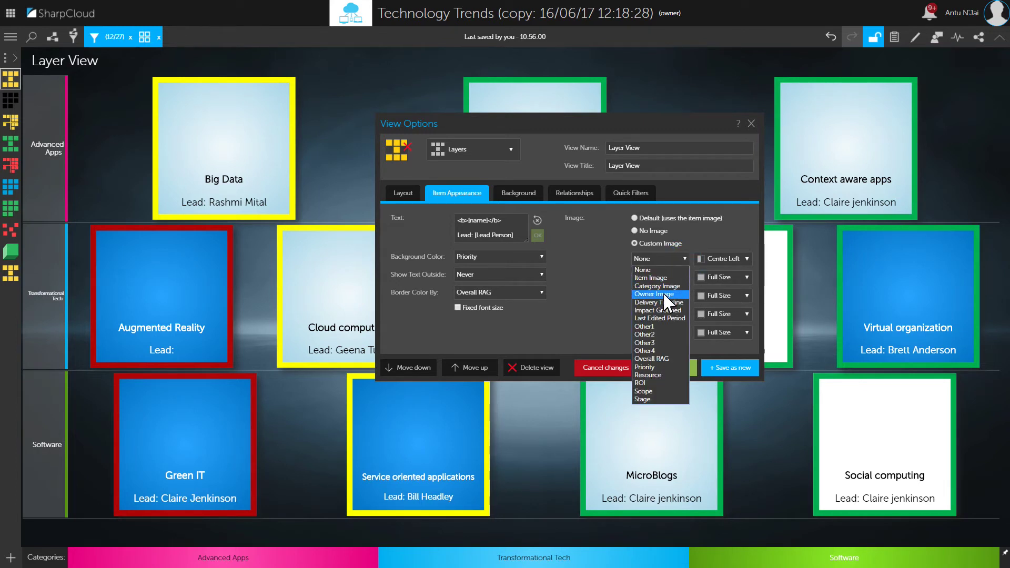
click(650, 302)
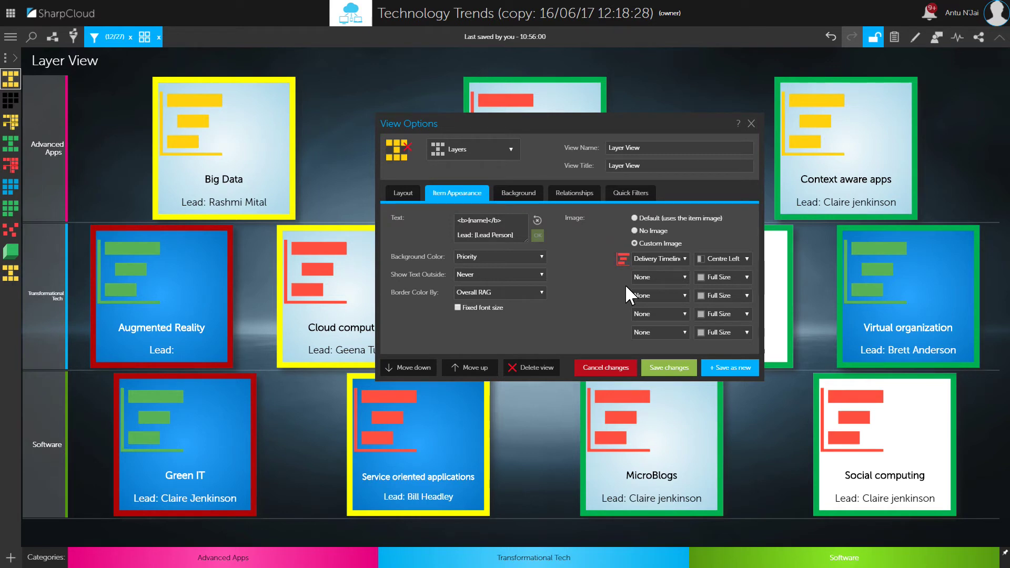
Set custom image row 2 to ROI, positioned Centre Right
click(745, 275)
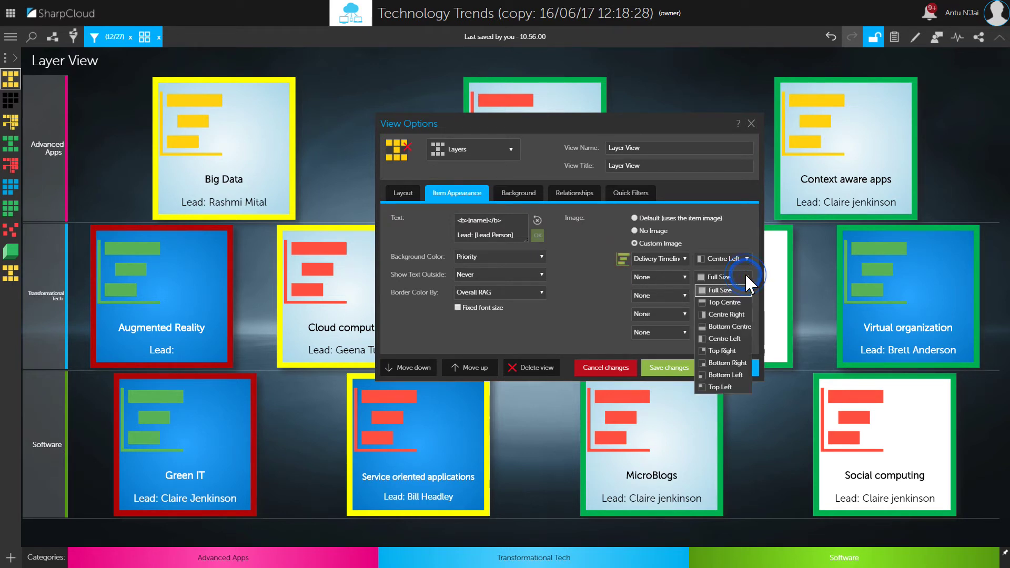
click(741, 314)
click(685, 277)
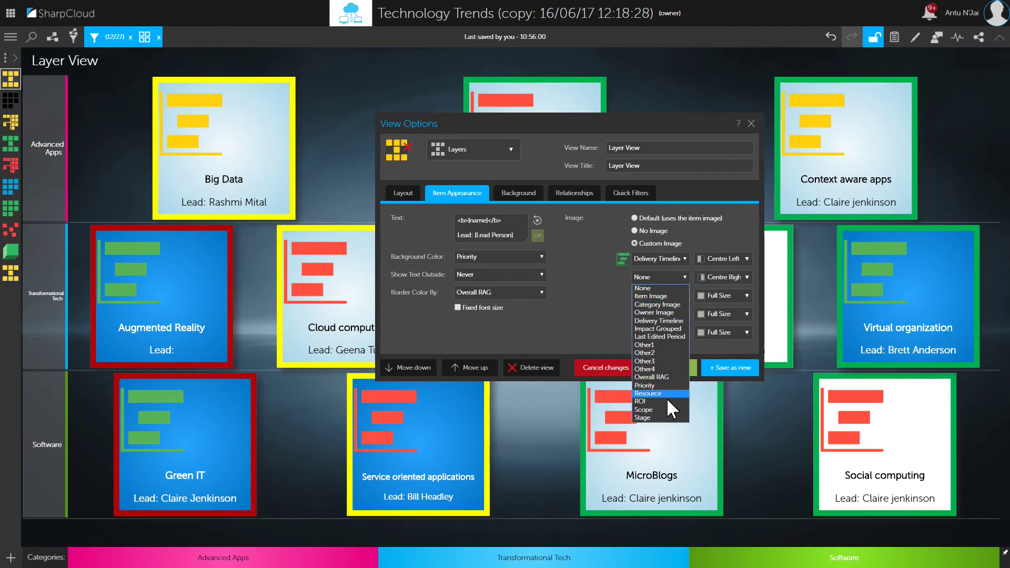
click(664, 401)
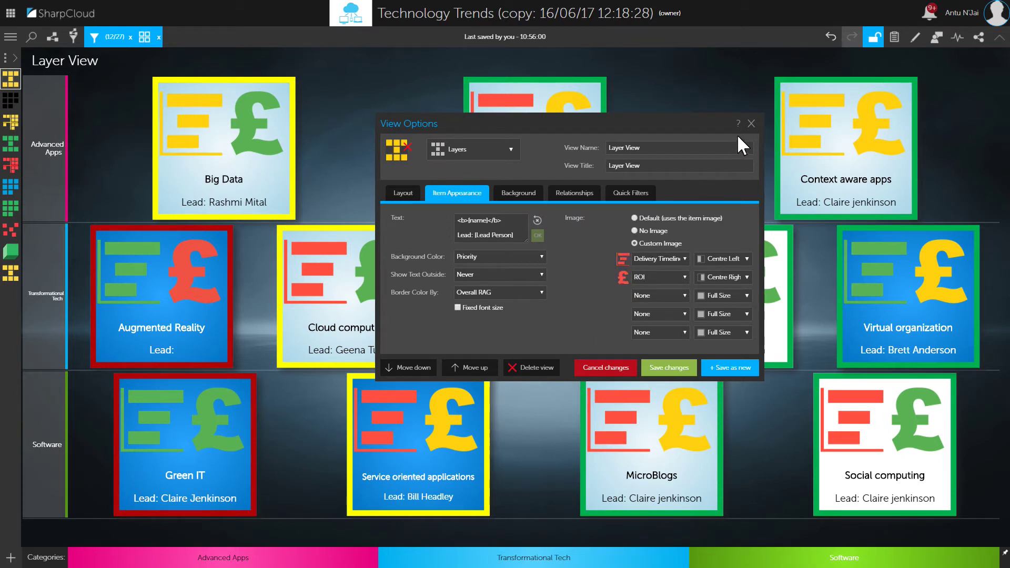
Set Big Data's Delivery Timeline to Behind Schedule, then close View Options and the item panel
click(915, 37)
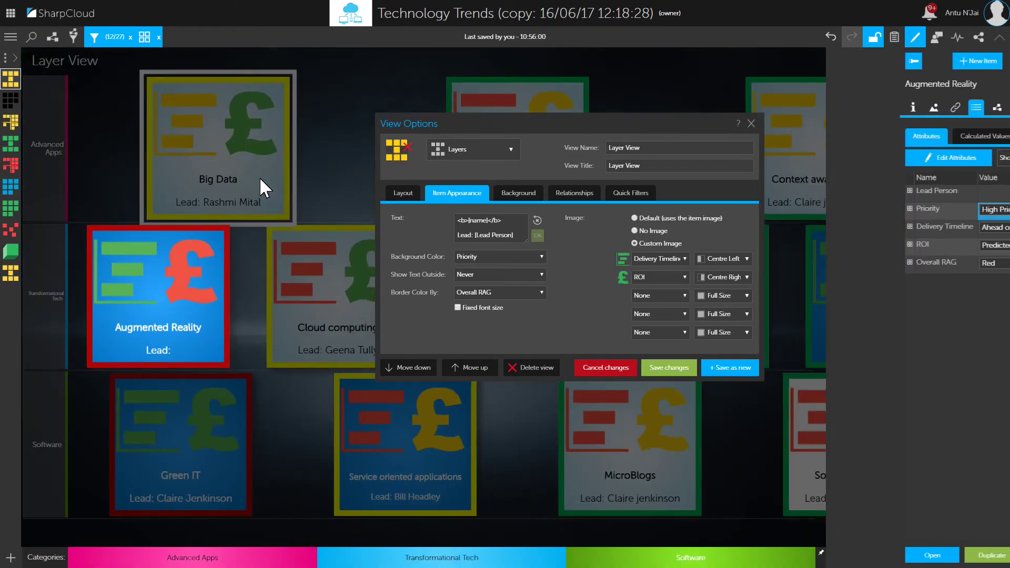
click(247, 159)
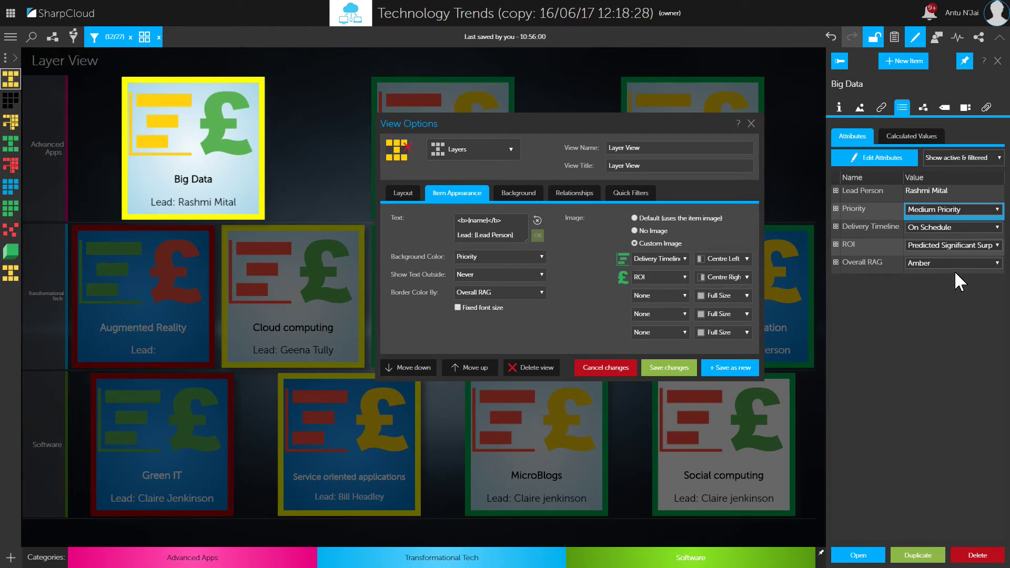
click(988, 226)
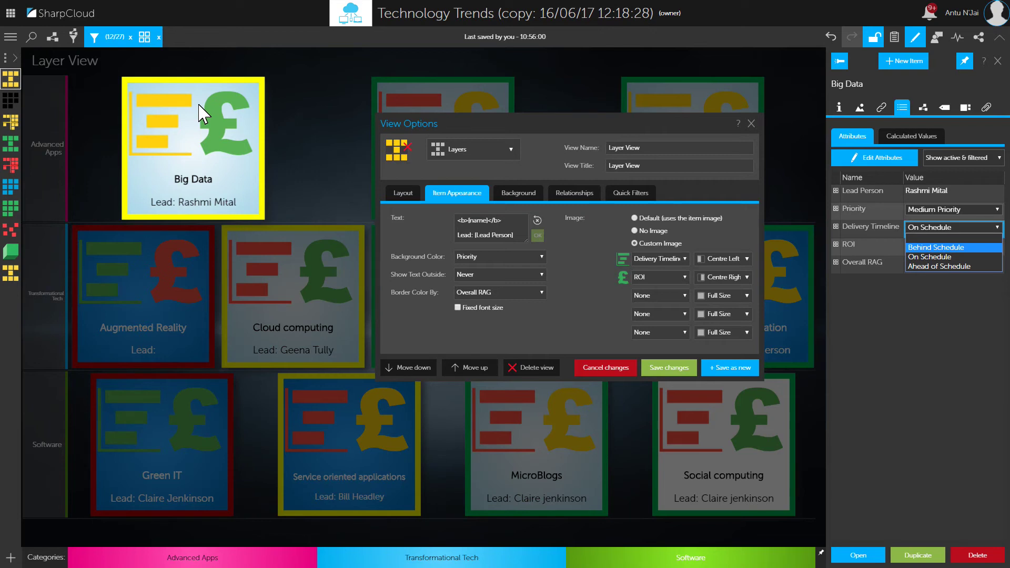
key(Return)
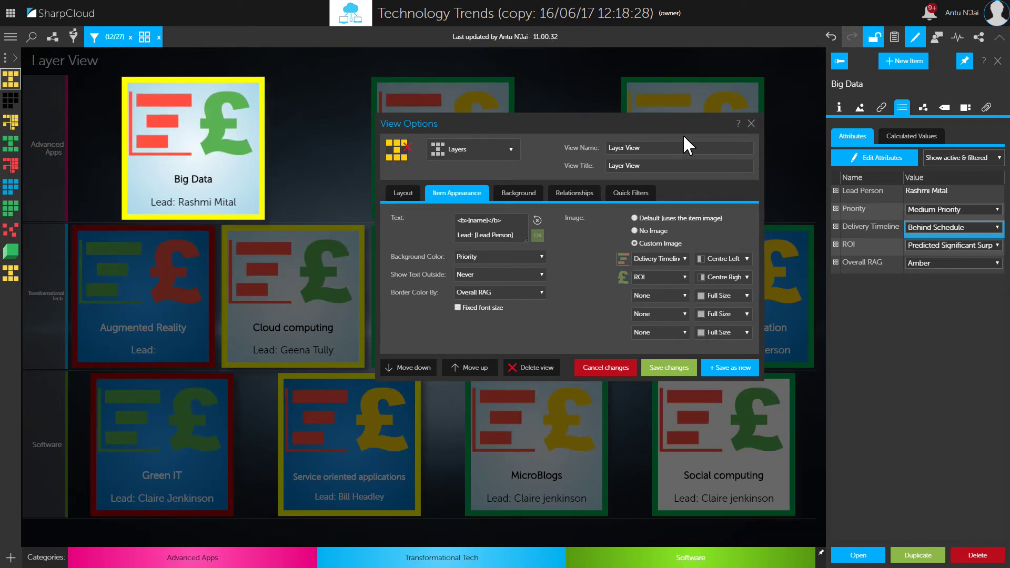
click(751, 124)
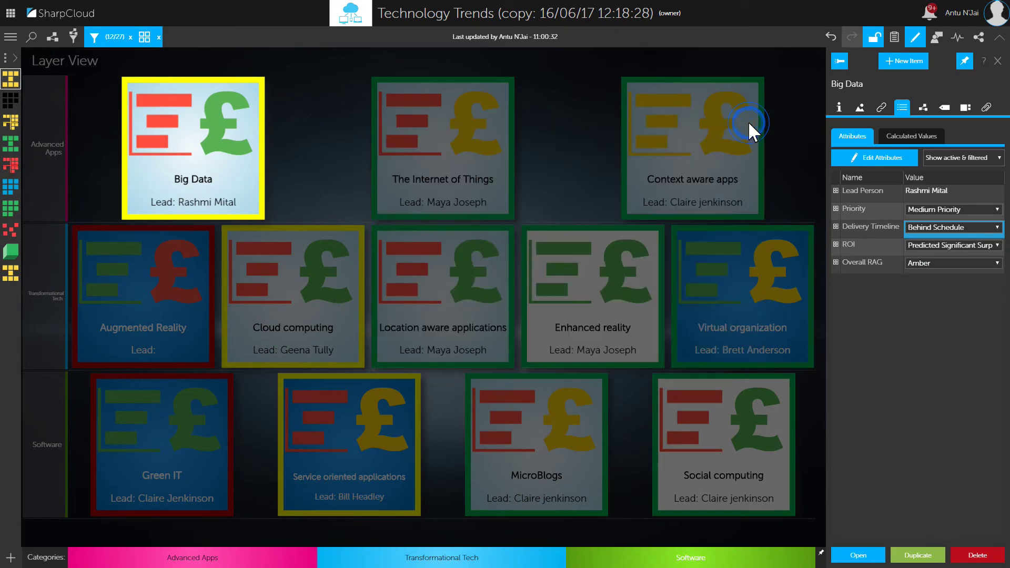
click(909, 41)
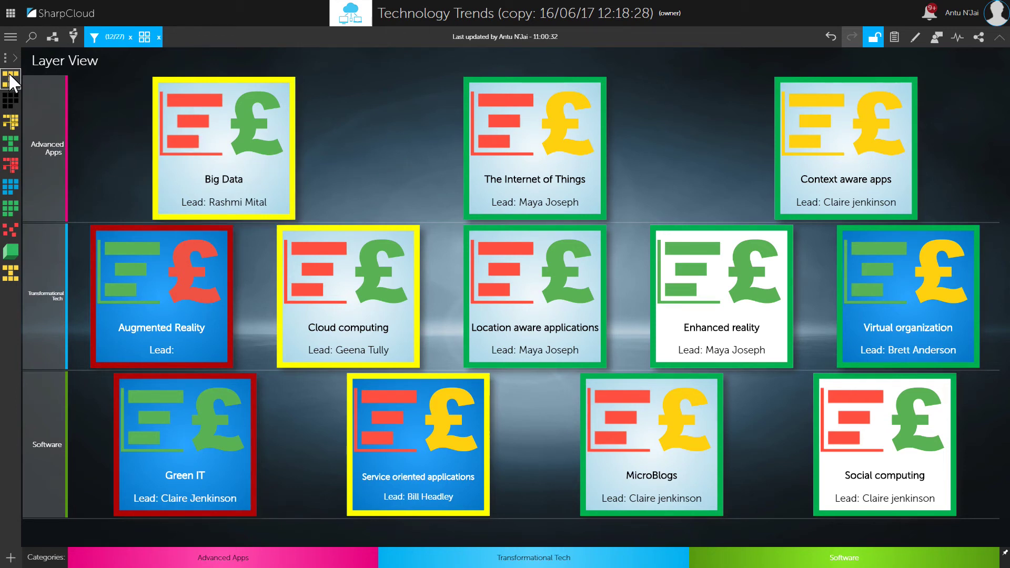
Check Social computing's relationships in Grid View, then move to the Layer View with person and pound icons
click(10, 121)
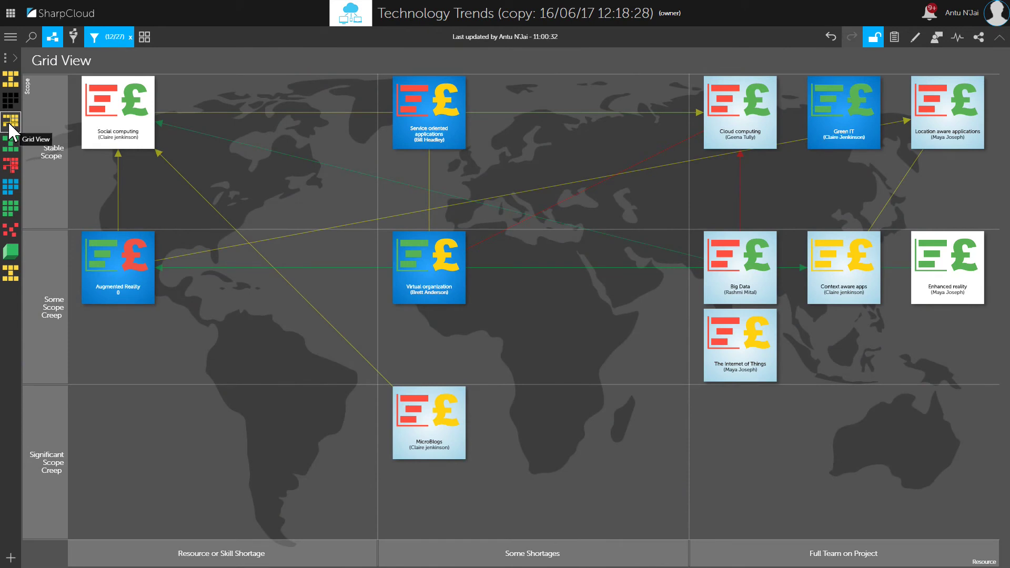
click(105, 129)
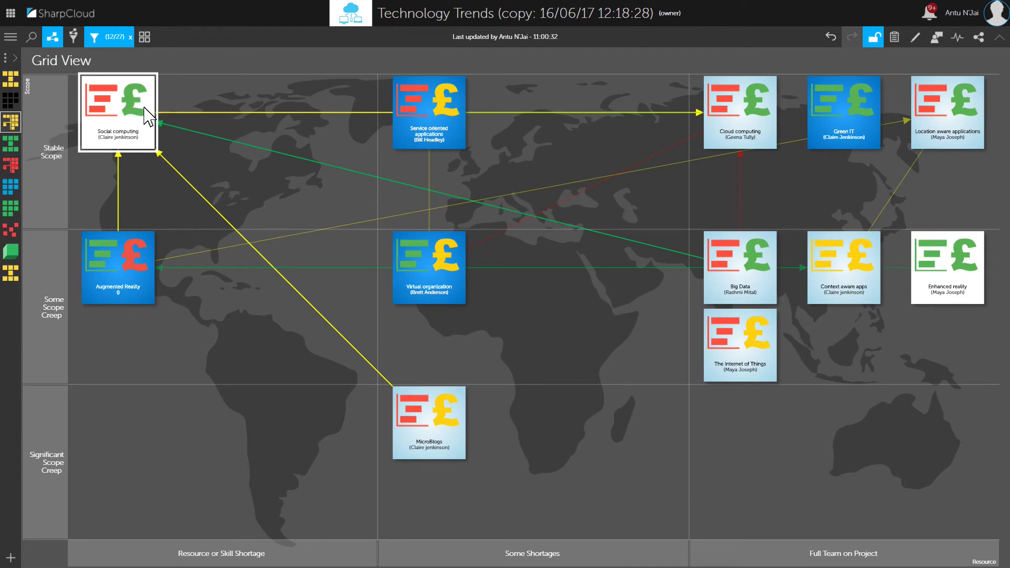
click(56, 95)
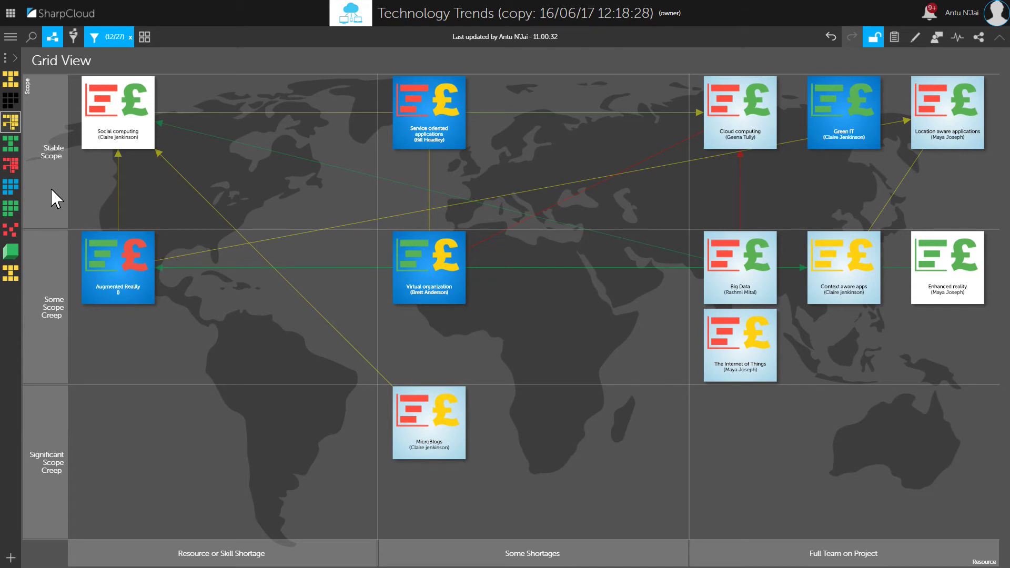
click(9, 149)
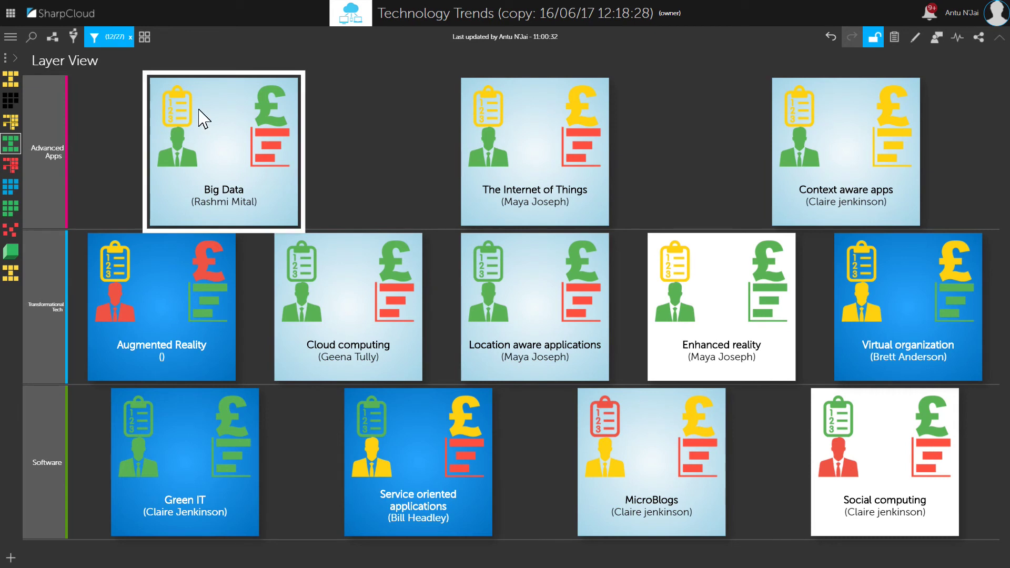
Show the Item Appearance settings with ROI, Resource and Delivery Timeline custom image positions
click(145, 42)
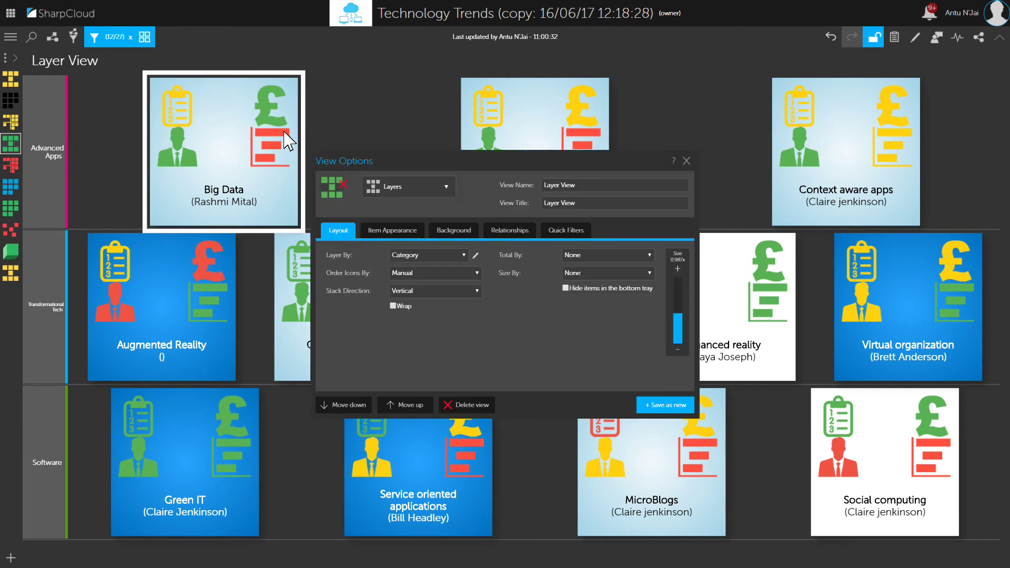
click(384, 225)
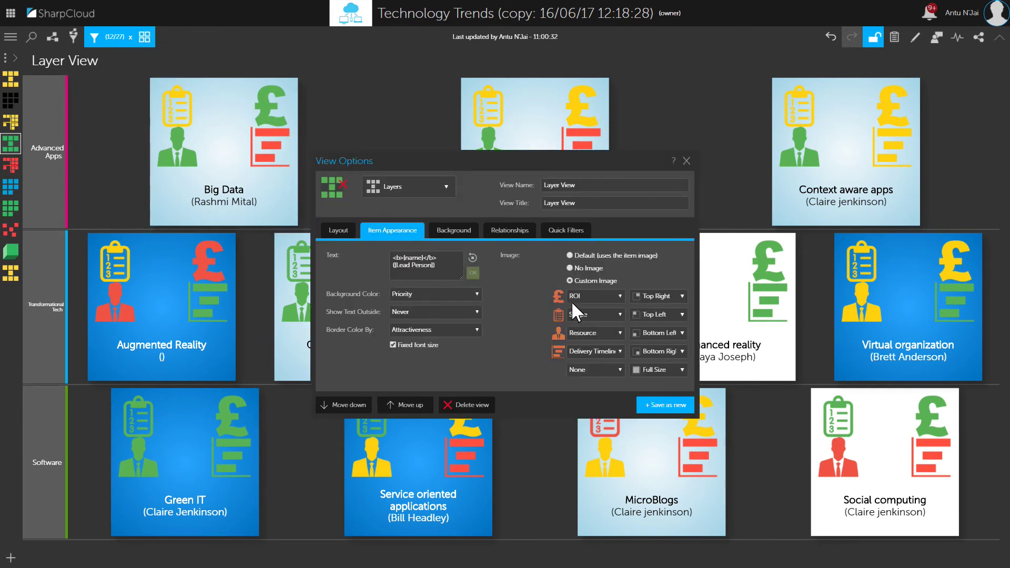